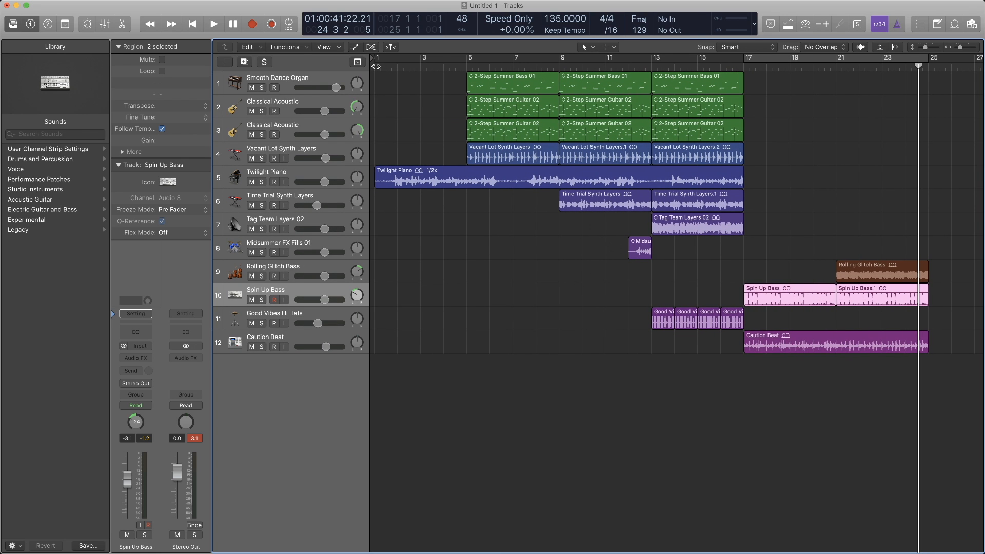
Play the arrangement from the beginning through its final section to hear the unmixed balance, and stop playback
key("Return")
key("space")
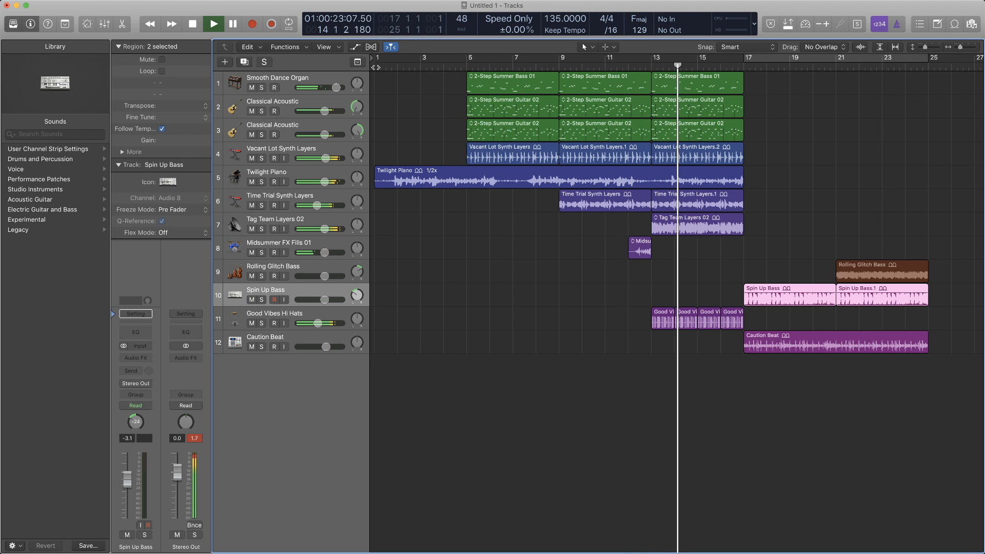
scroll(531, 250, "right", 3)
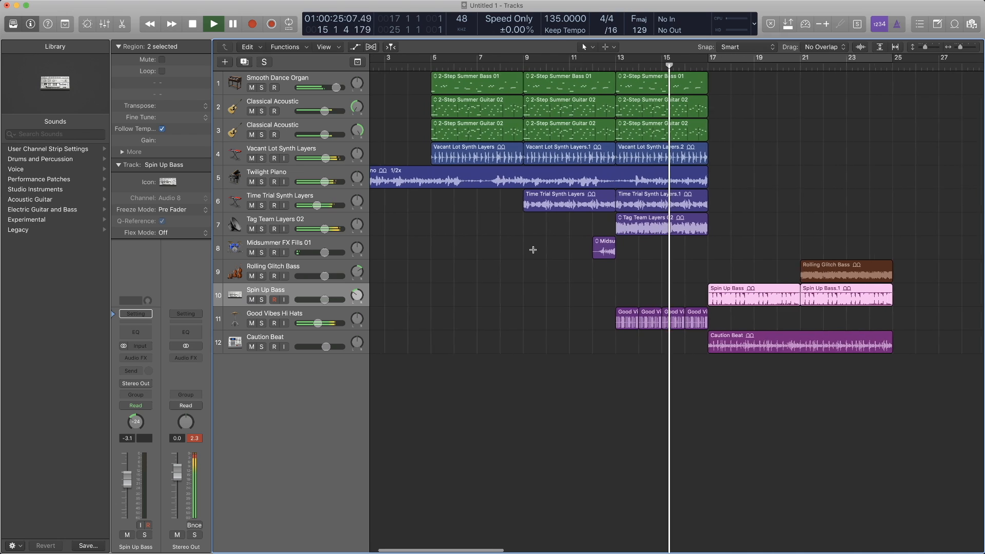
scroll(532, 249, "right", 1)
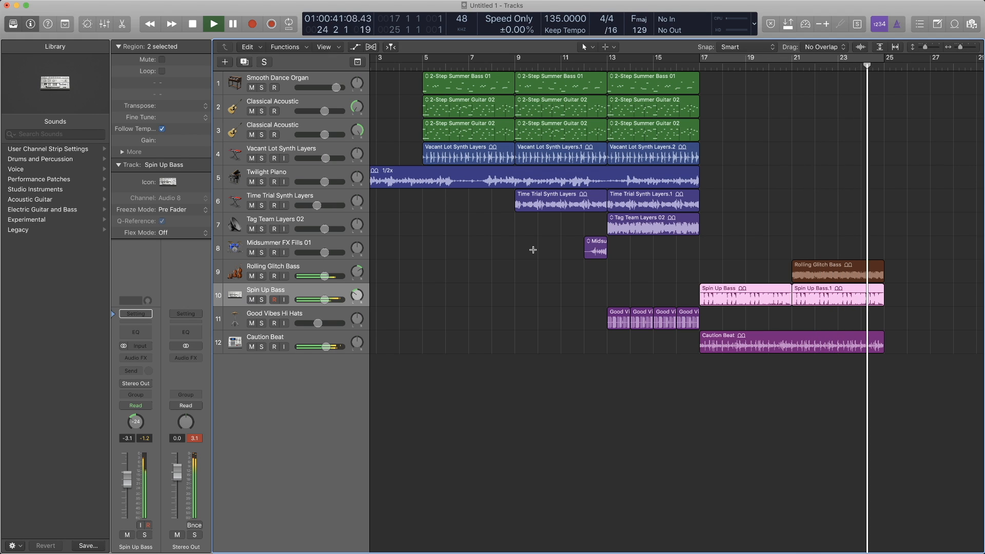
key("space")
scroll(533, 250, "left", 3)
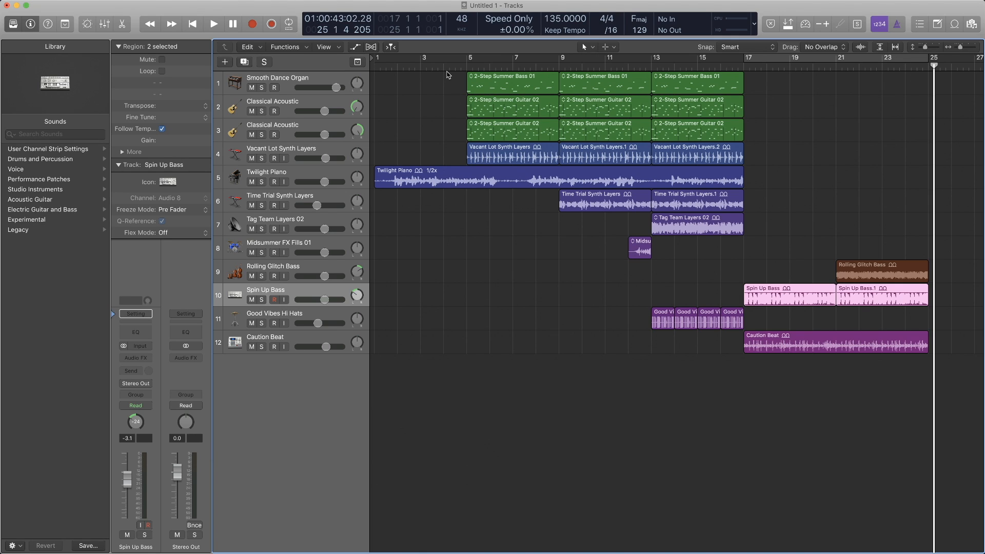
Play the opening bars from bar 1 to check the Twilight Piano's level, and stop playback
left_click(413, 67)
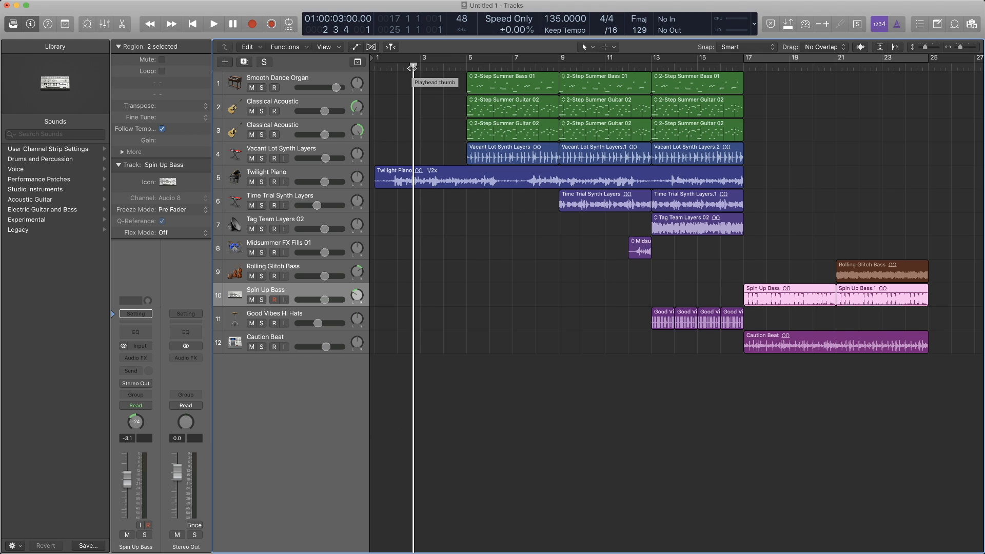
left_click(376, 66)
key("space")
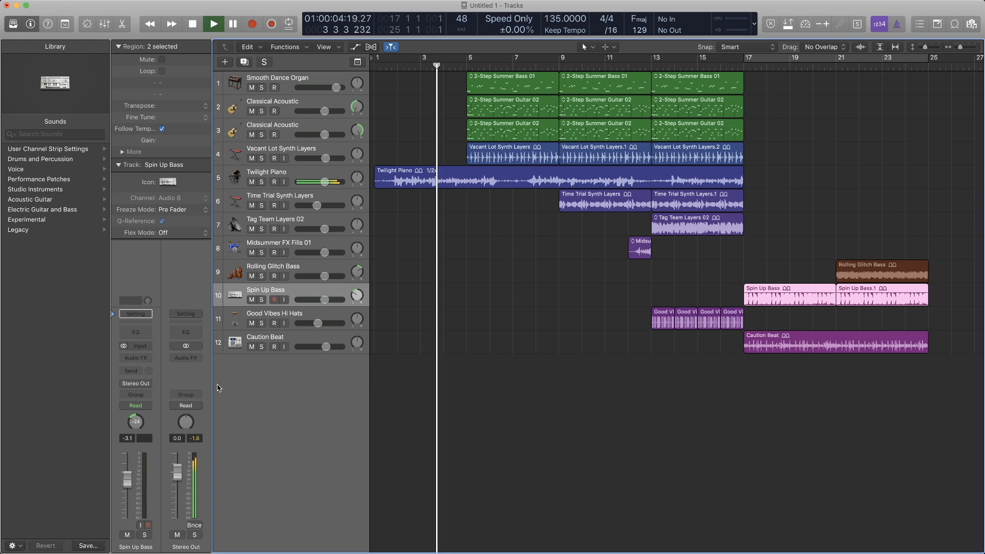
key("space")
Replay the opening and set the Gain plug-in on the Twilight Piano track to -9.2 dB, resetting the track's peak reading
left_click(323, 169)
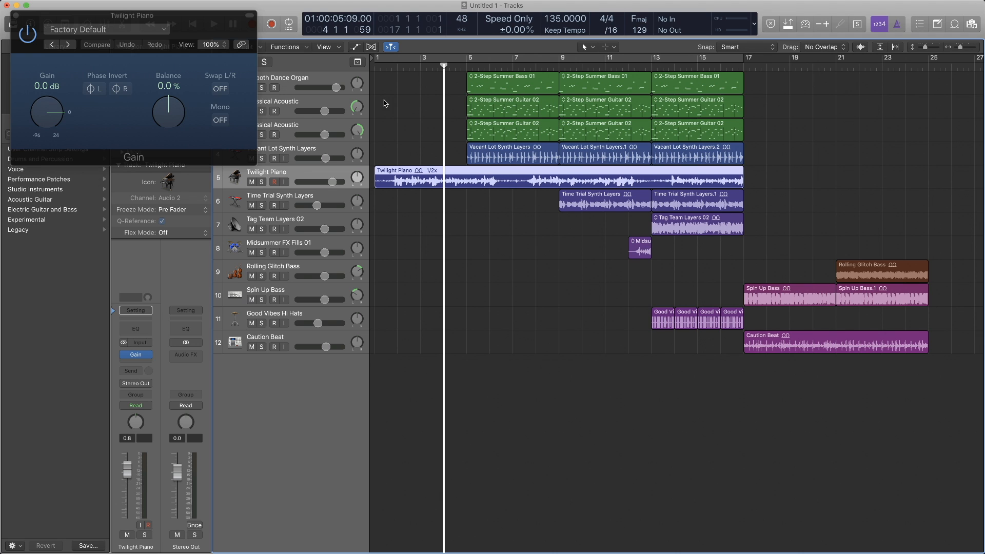
double_click(388, 63)
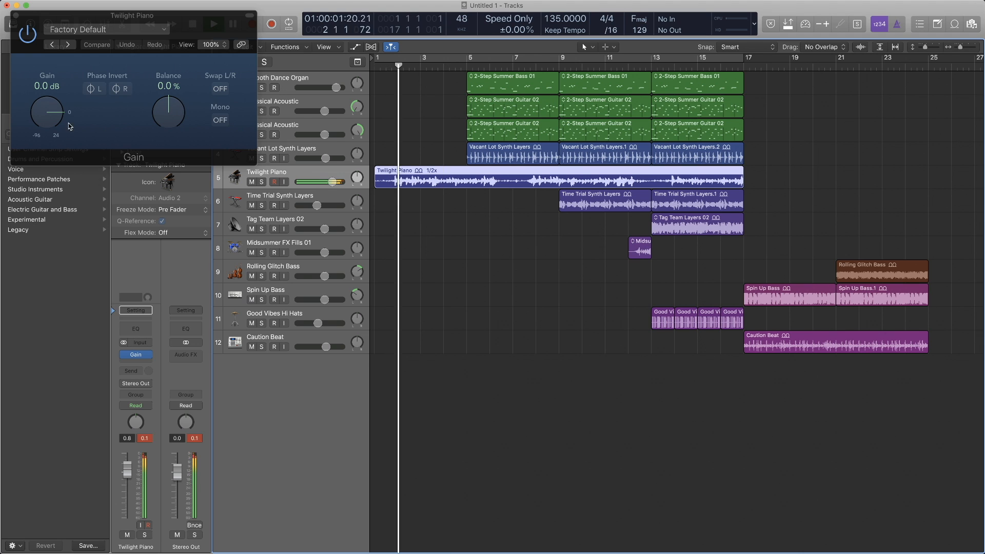
left_click_drag(43, 113, 42, 126)
left_click(144, 438)
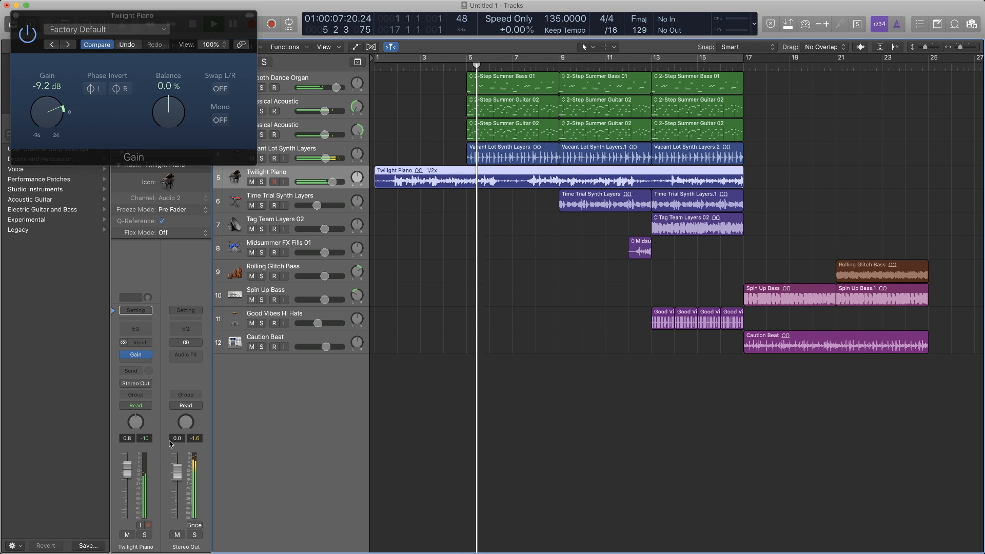
Insert a Compressor after the Gain plug-in on the Twilight Piano track
left_click(147, 355)
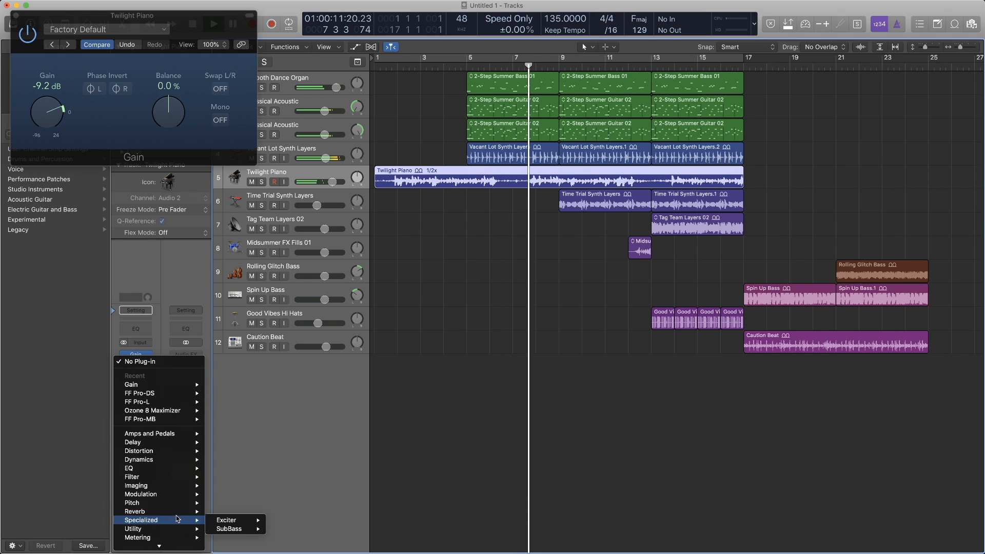
mouse_move(178, 456)
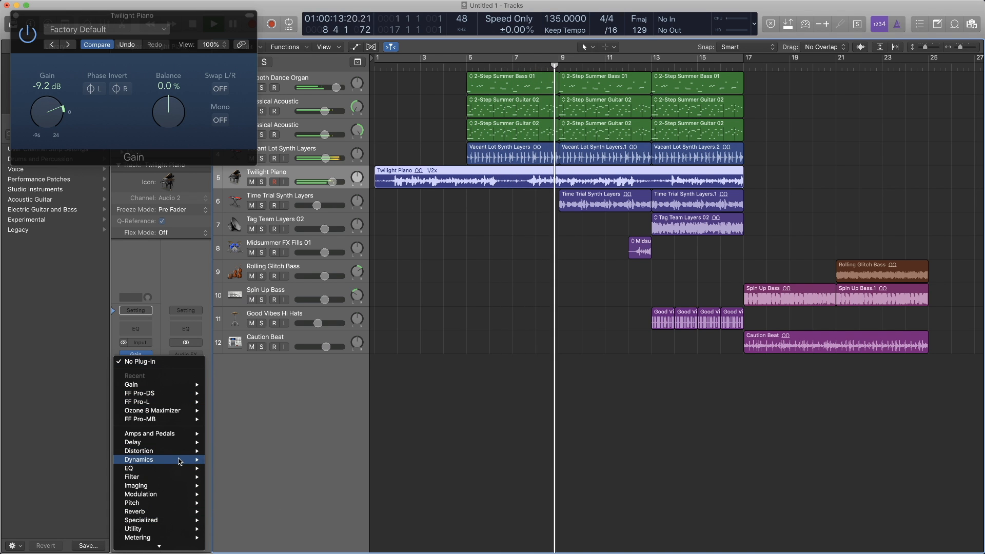
mouse_move(249, 471)
left_click(300, 469)
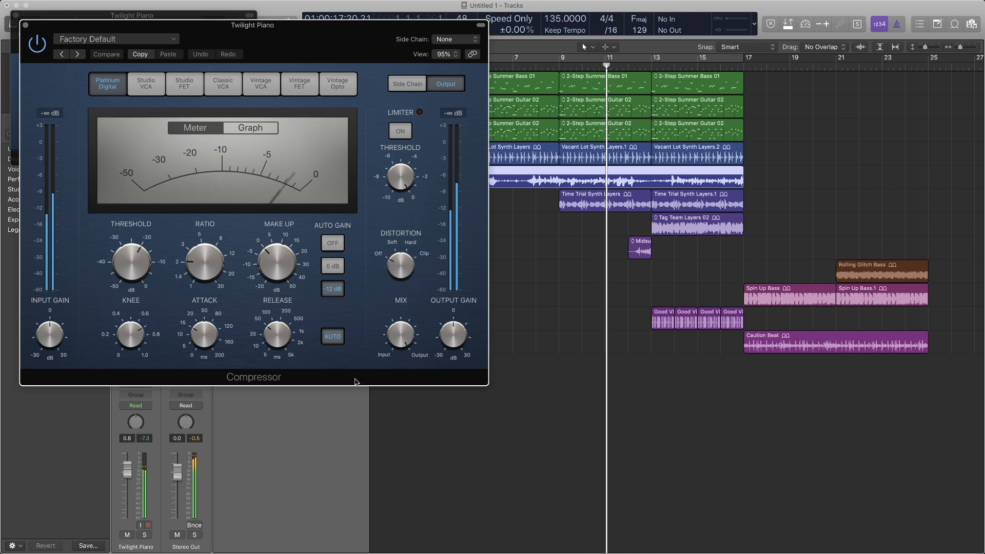
Raise the Twilight Piano compressor's ratio, shorten its attack to about 6.5 ms, and replay from around bar 7
left_click_drag(201, 262, 199, 249)
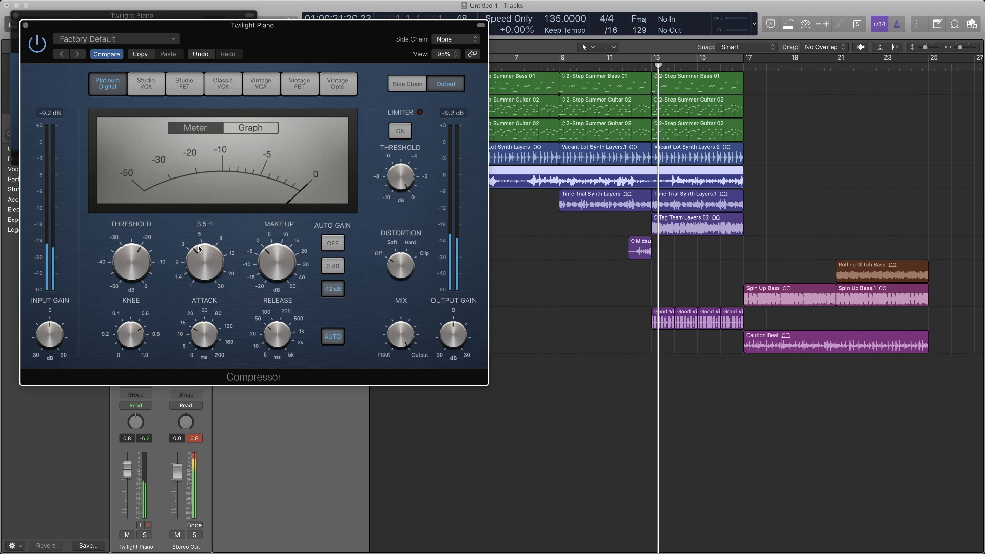
left_click_drag(200, 249, 203, 245)
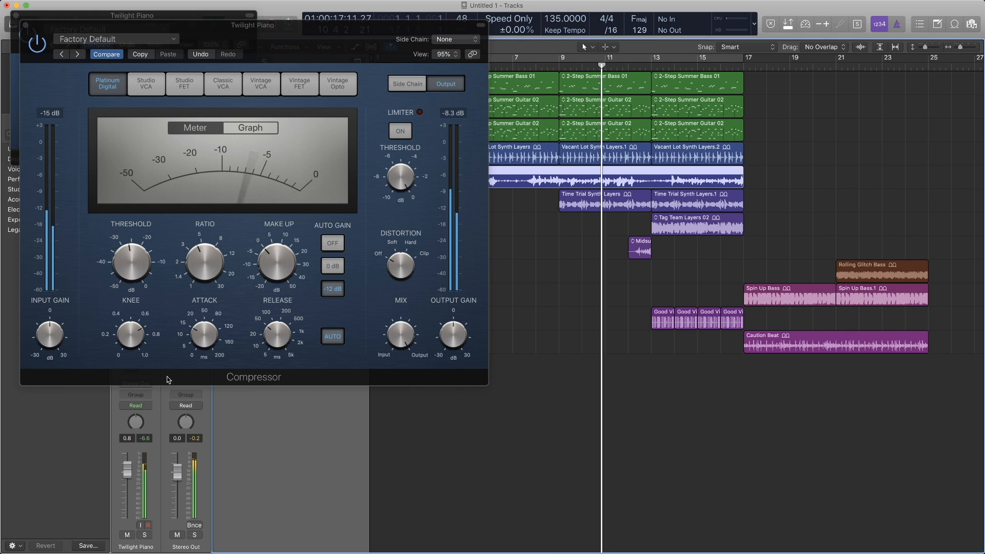
mouse_move(199, 340)
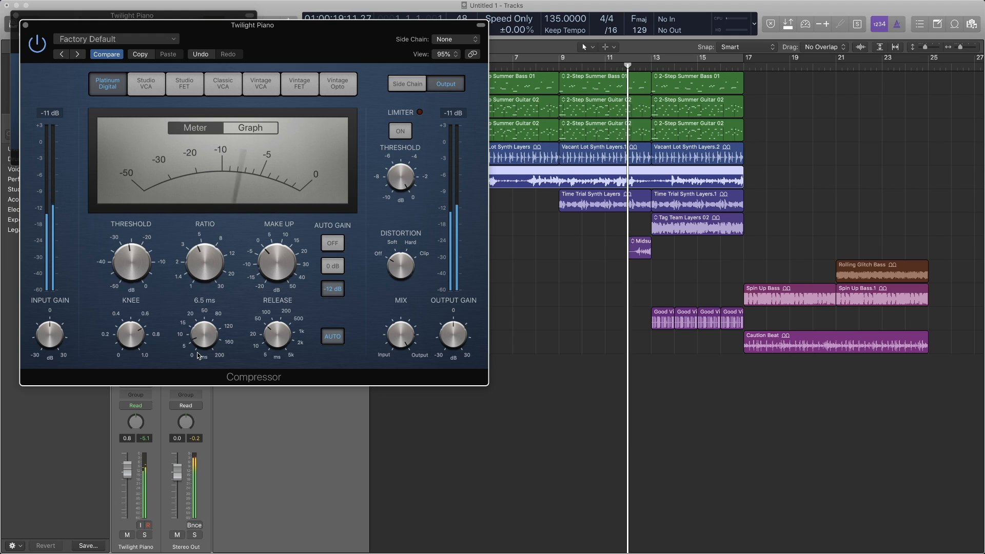
left_click_drag(199, 339, 199, 350)
mouse_move(270, 263)
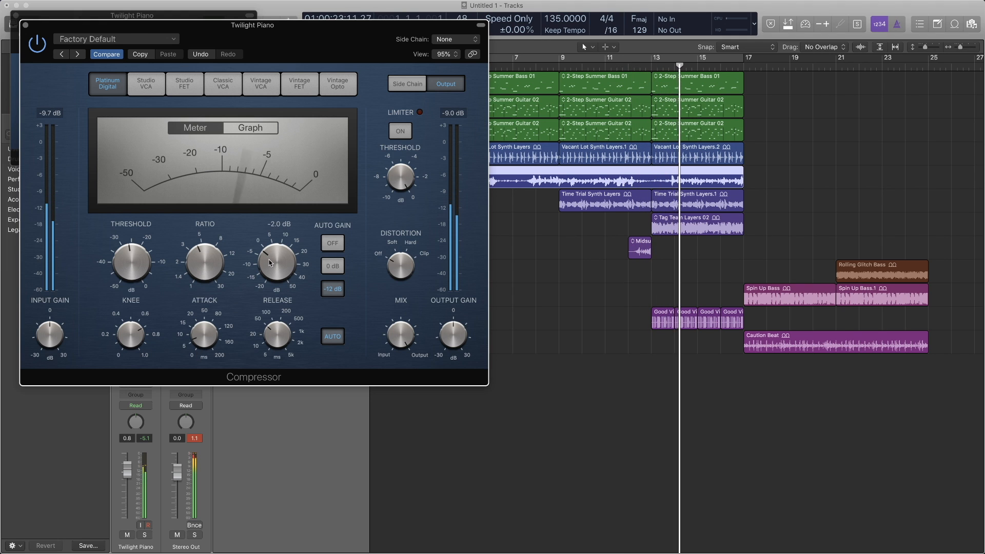
left_click(518, 68)
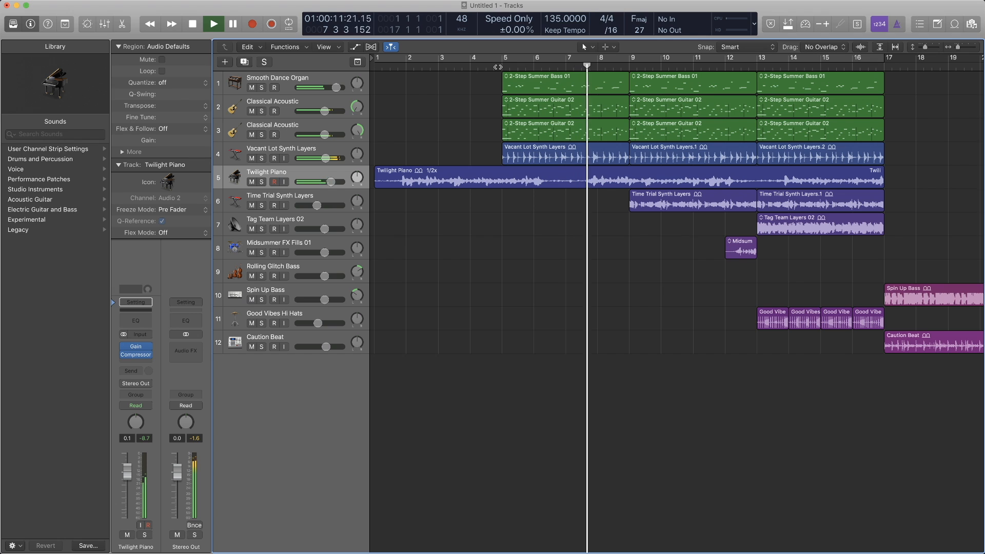
Lower the Smooth Dance Organ track's volume to 0.3 dB and collapse its track settings to reveal the channel's plug-ins
left_click(337, 90)
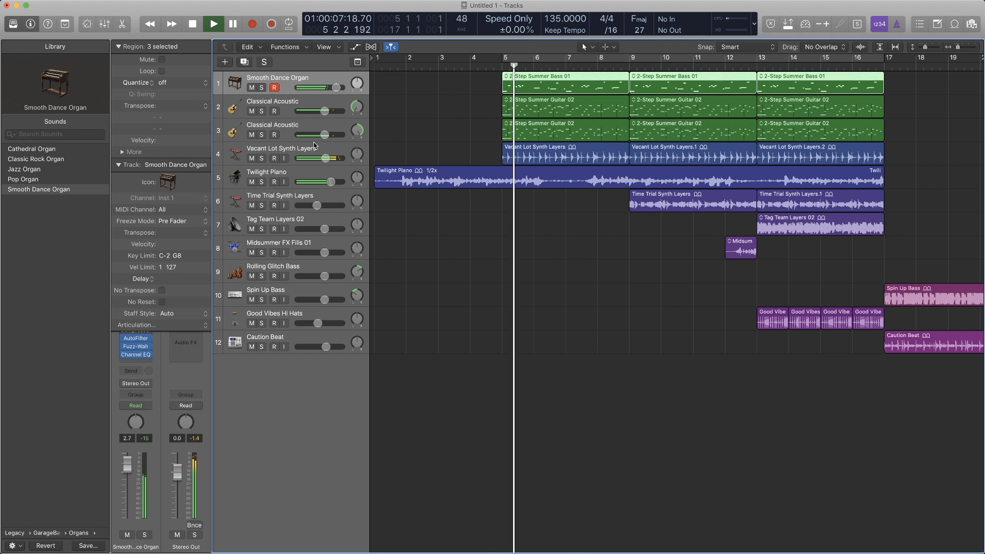
left_click_drag(337, 90, 331, 91)
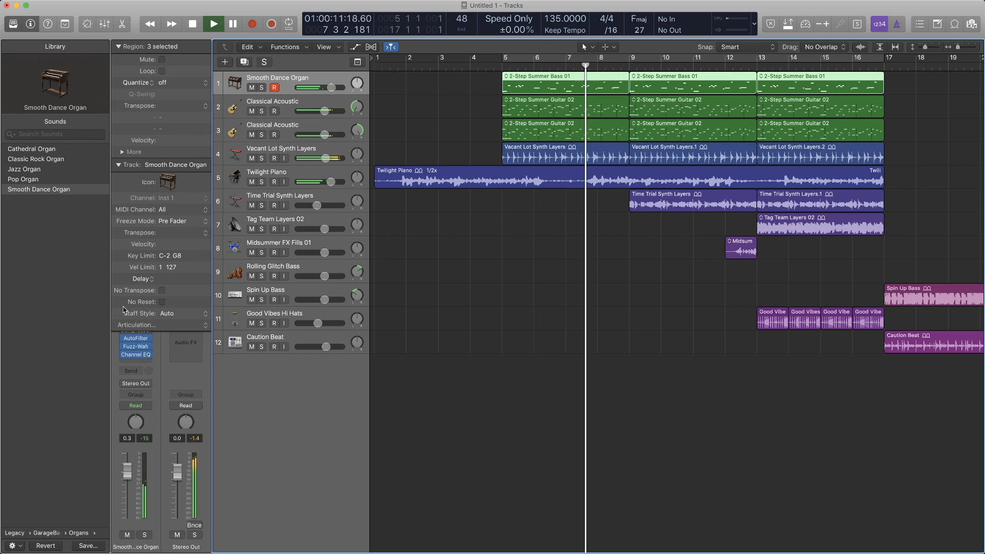
left_click(119, 165)
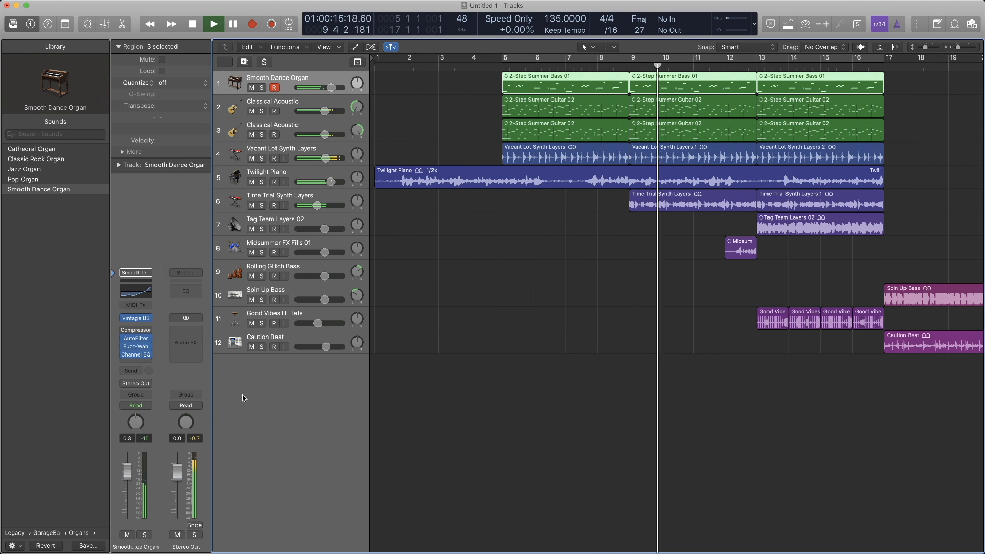
Solo the Vacant Lot Synth Layers track briefly, insert a Gain plug-in on it and set the gain to -7.8 dB
left_click(261, 158)
left_click(261, 158)
left_click(308, 153)
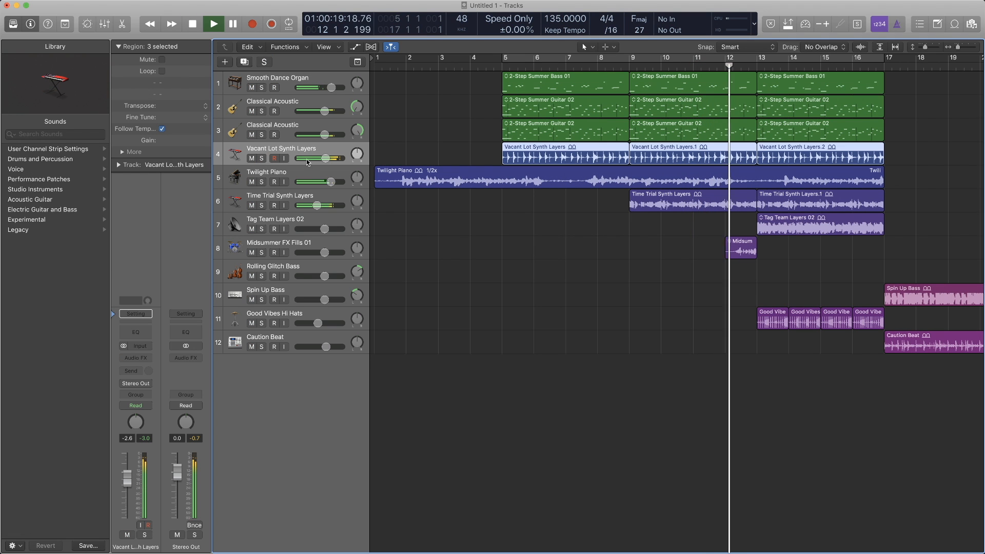
left_click(135, 357)
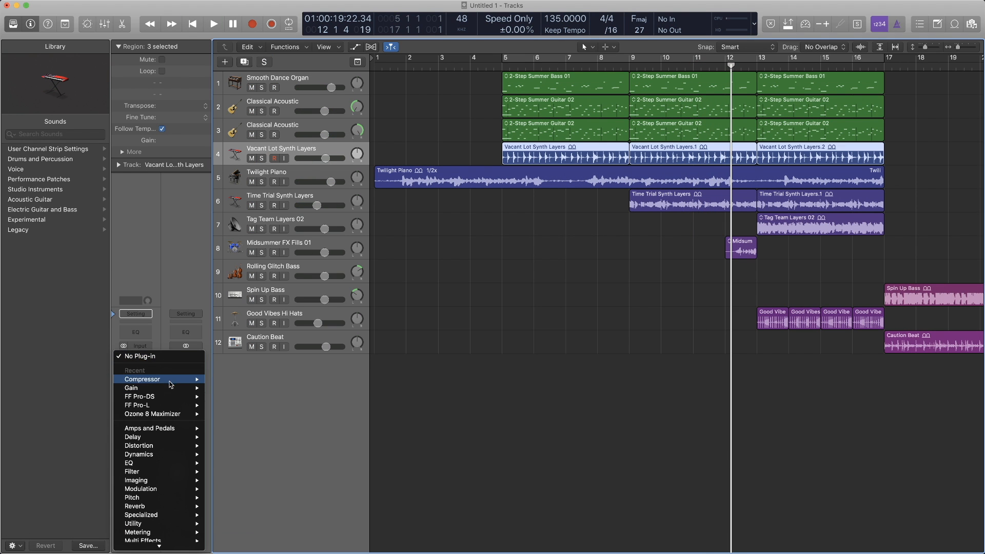
mouse_move(173, 382)
left_click(223, 389)
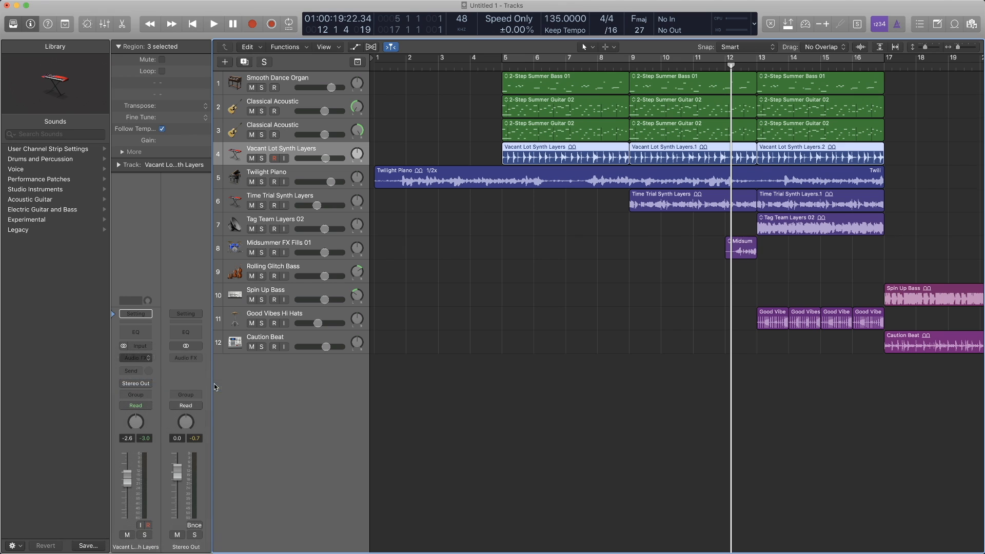
left_click_drag(52, 119, 54, 129)
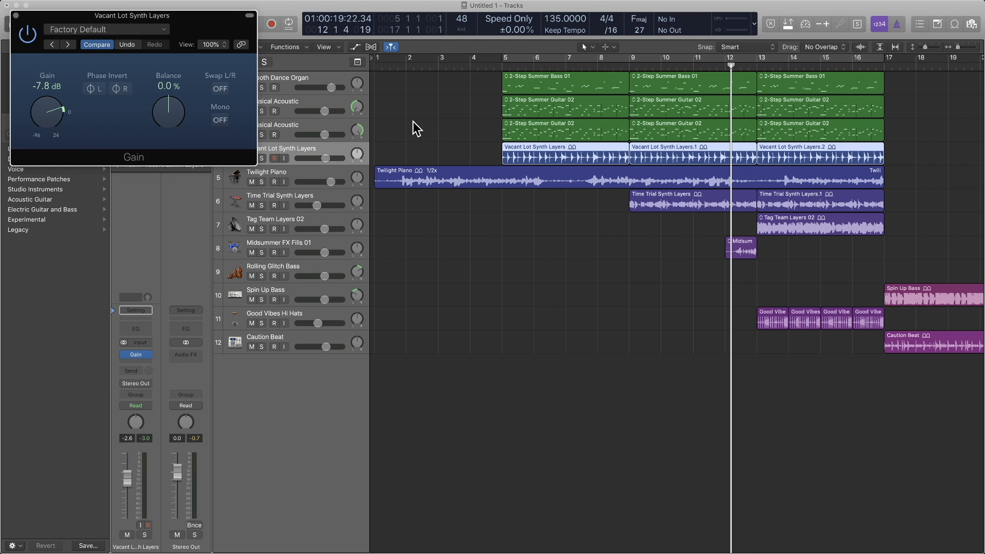
Play from bar 5, lower the Vacant Lot Synth Layers gain to -8.9 dB and reset its peak reading
left_click(502, 64)
key("space")
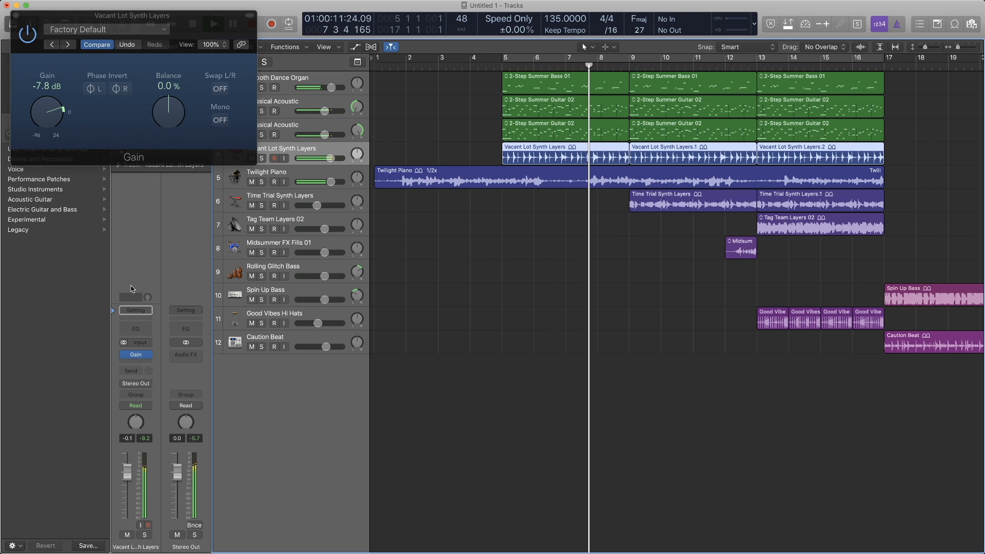
mouse_move(50, 121)
left_mouse_down()
mouse_move(53, 131)
mouse_move(58, 124)
left_mouse_up()
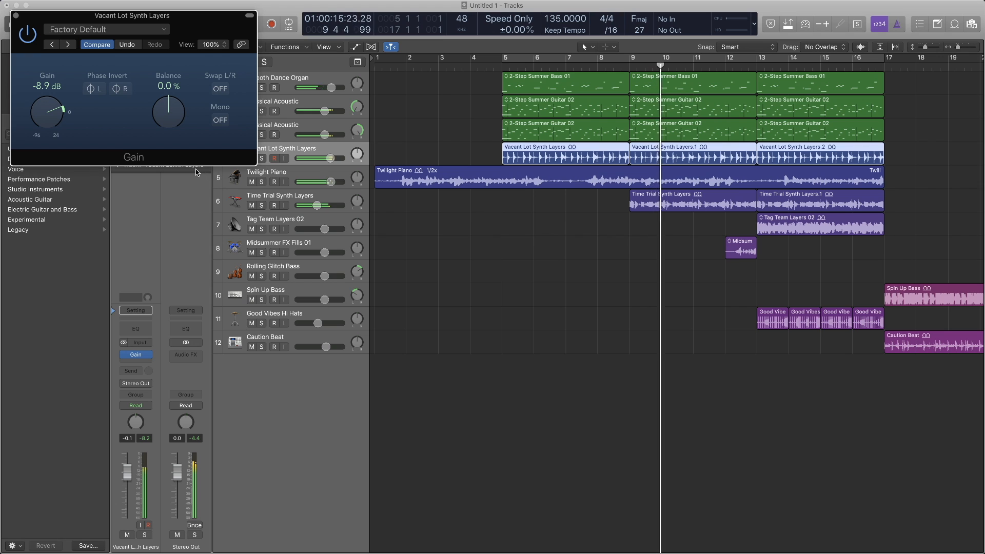
left_click(147, 438)
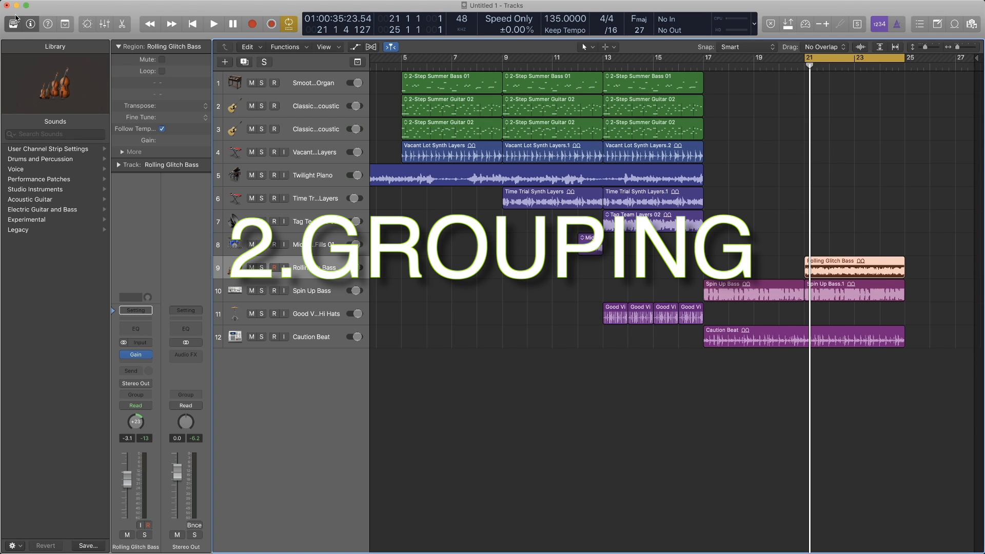
Widen the track headers and create a Summing Stack from the two Classical Acoustic tracks
scroll(585, 118, "left", 5)
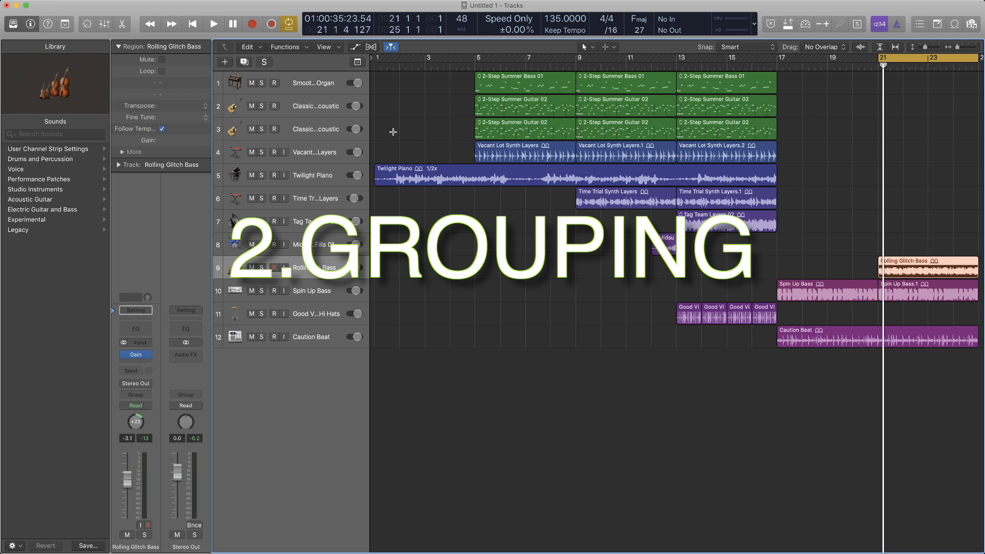
left_click(332, 108)
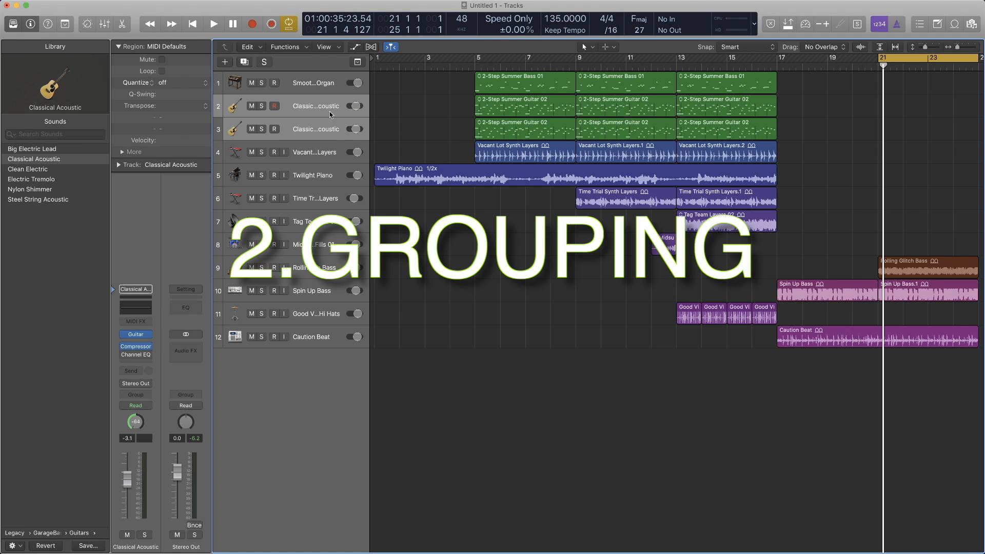
scroll(331, 115, "right", 2)
left_click_drag(370, 80, 396, 83)
right_click(310, 105)
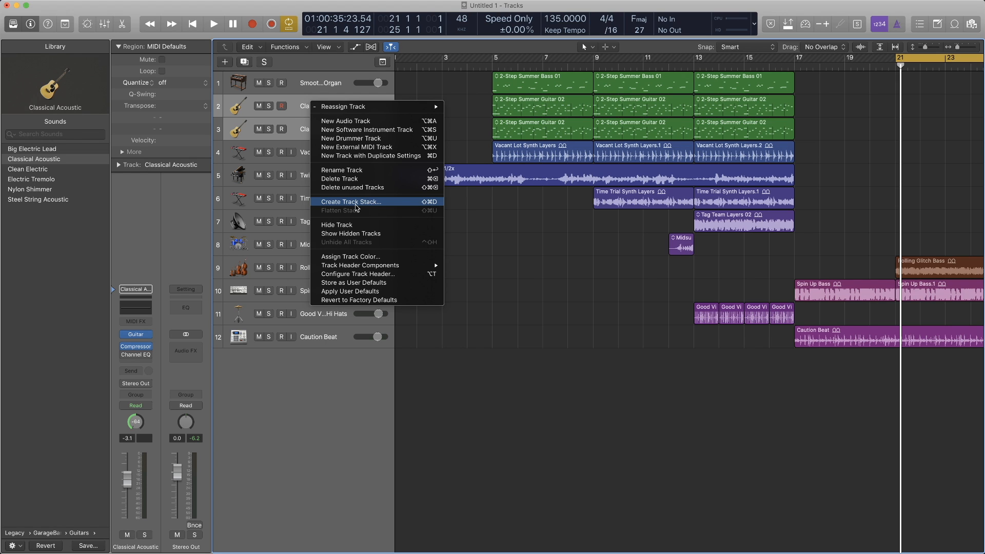
left_click(356, 202)
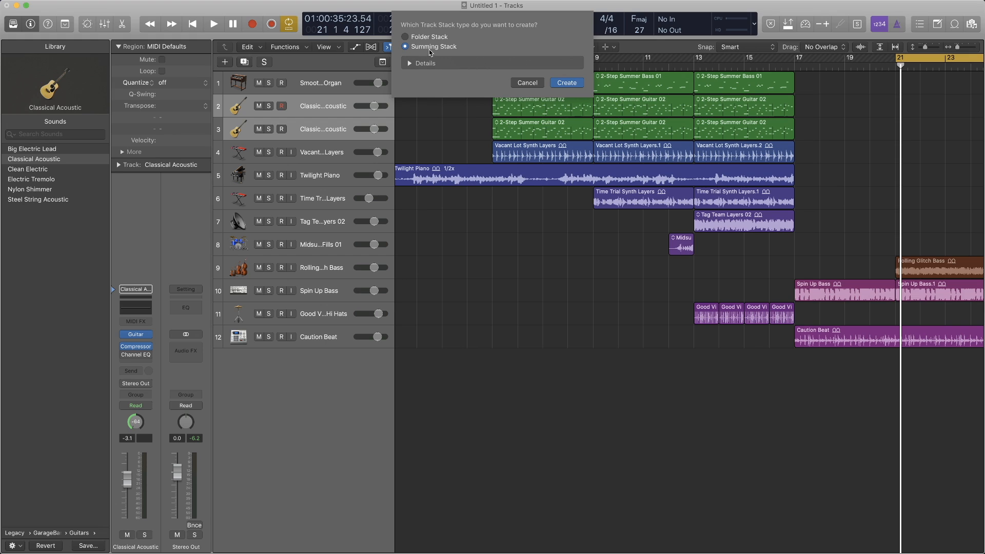
left_click(430, 39)
left_click(430, 47)
left_click(566, 83)
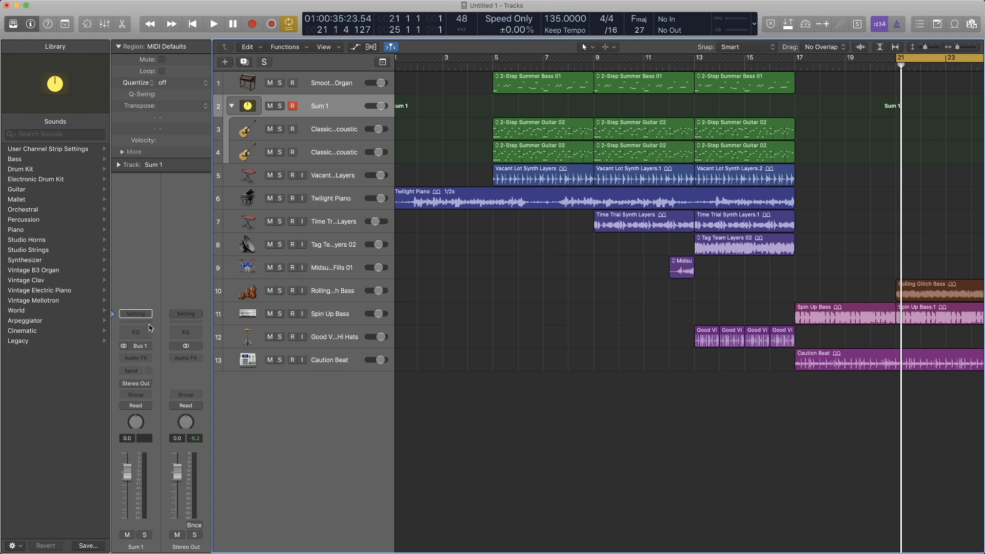
Collapse the new summing stack and rename it "acoustic guitar"
left_click(321, 134)
left_click(310, 108)
double_click(312, 109)
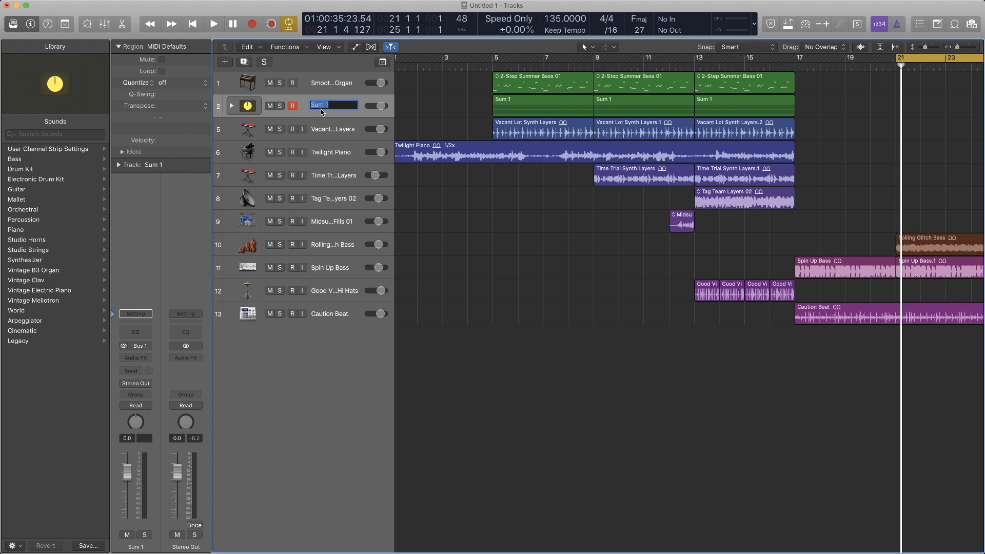
type("acoustic guitar")
key("Return")
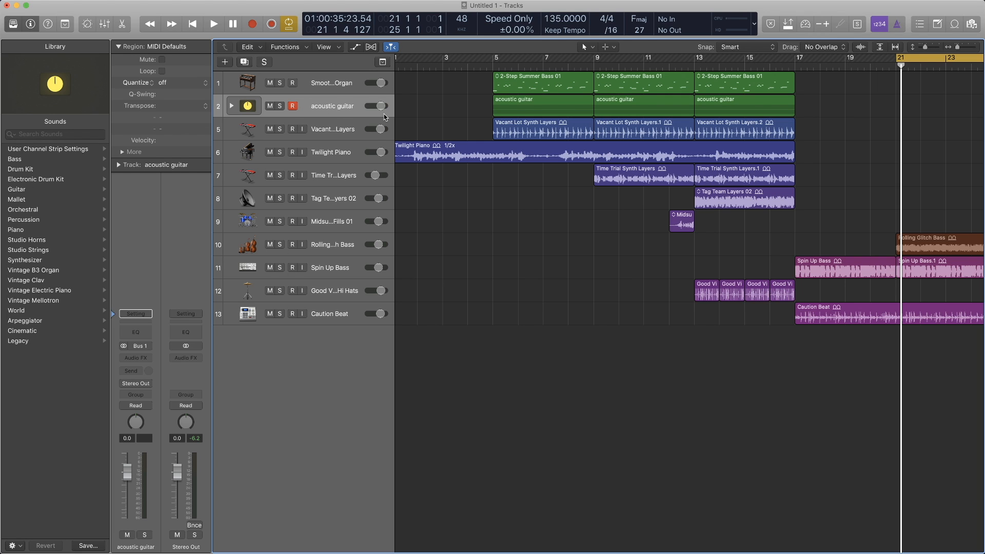
Create a Summing Stack from the Smooth Dance Organ track and the tracks from Vacant Lot Synth Layers through Spin Up Bass
left_click(326, 132)
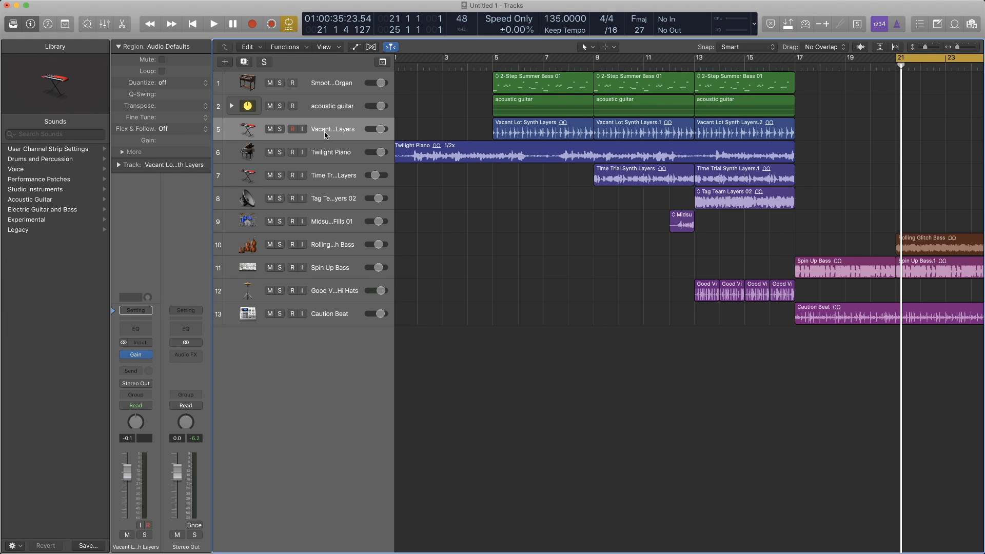
key("shift+Down")
key("shift+Down")
key("shift+Down")
key("shift+Down")
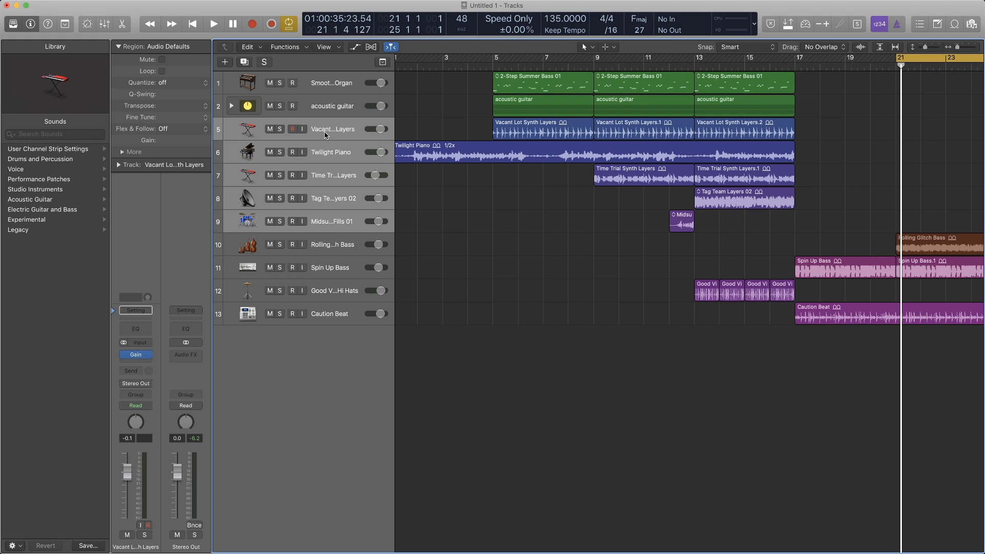
key("shift+Down")
key("shift+Down")
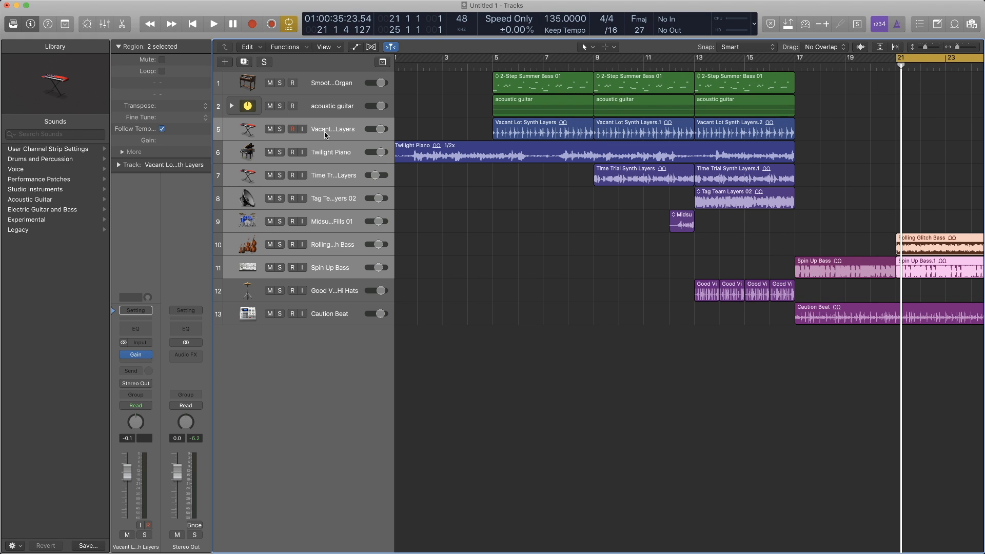
left_click(323, 82)
right_click(322, 81)
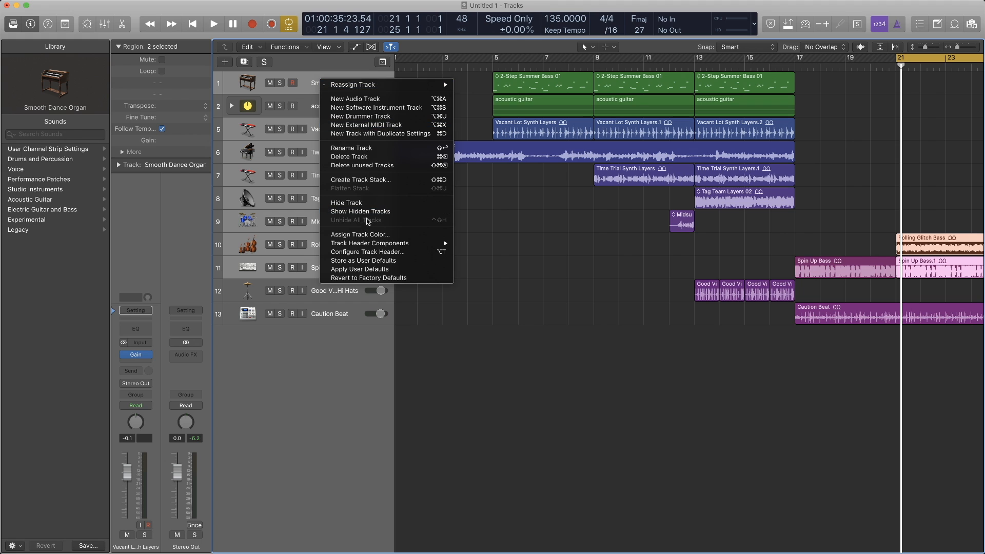
left_click(381, 180)
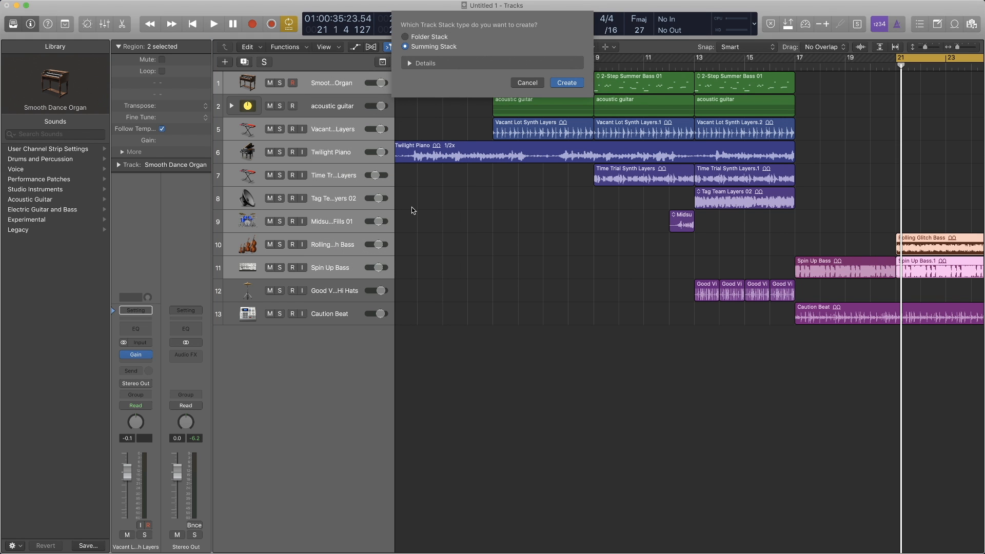
key("Return")
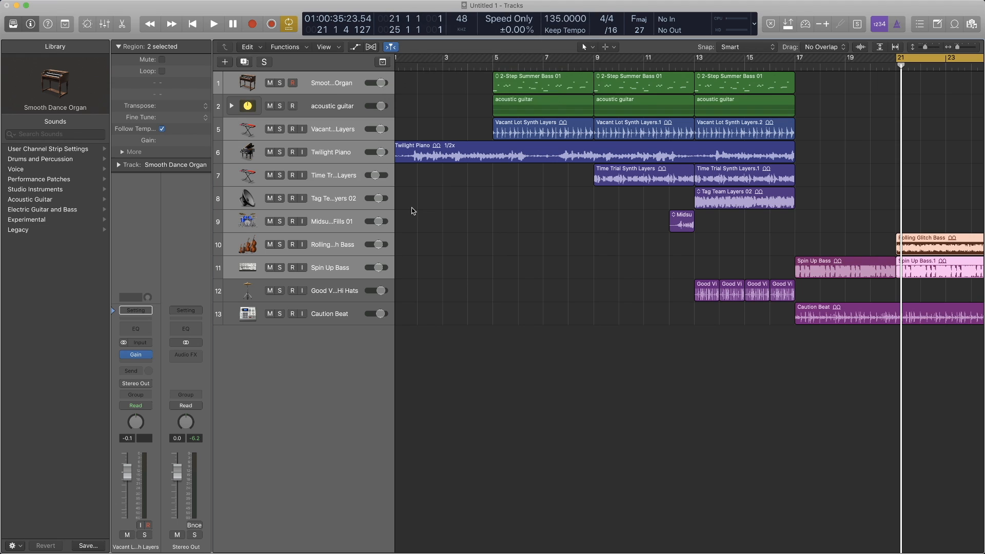
Rename the new summing stack "Synths" and collapse it
double_click(322, 84)
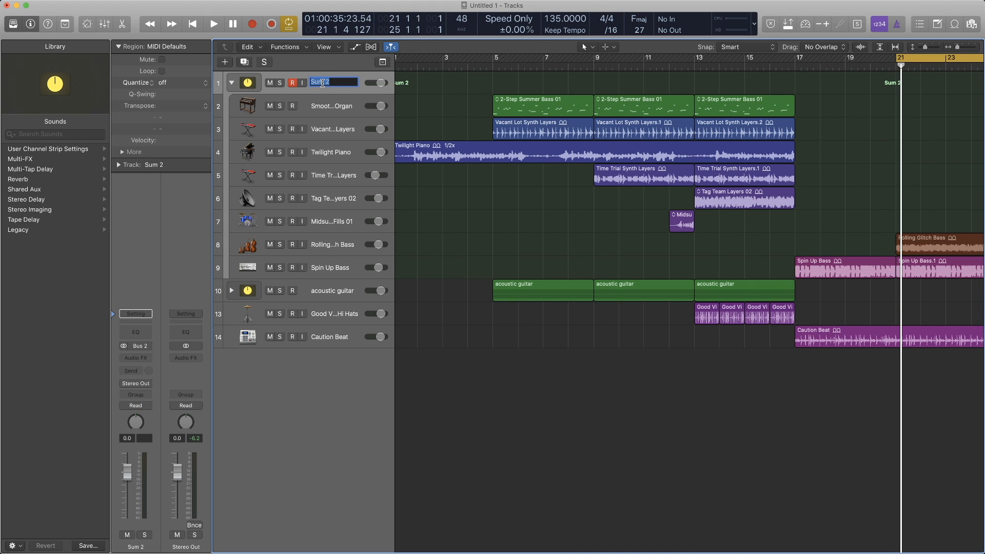
type("Synths")
key("Return")
left_click(232, 83)
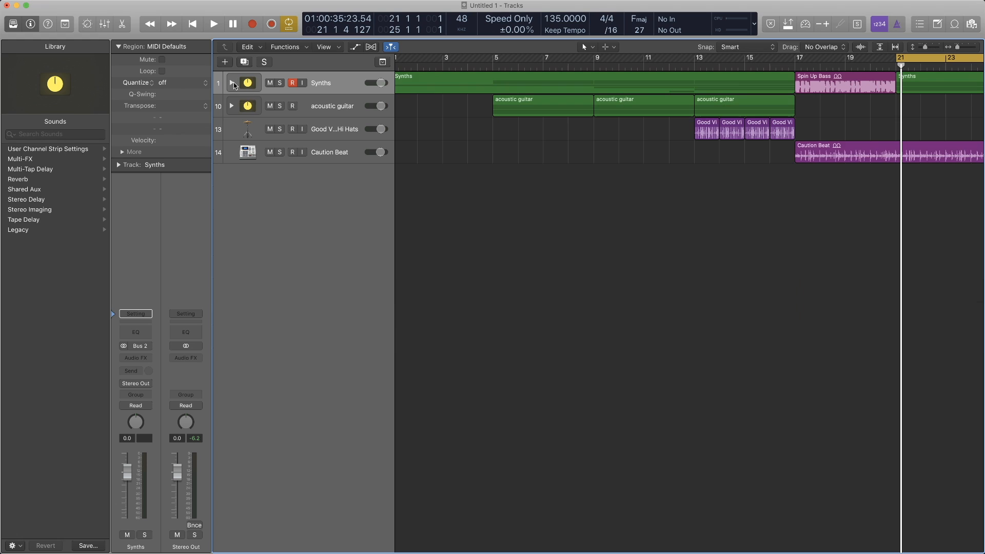
Create a Summing Stack from the Good Vibes Hi Hats and Caution Beat tracks
left_click(340, 133)
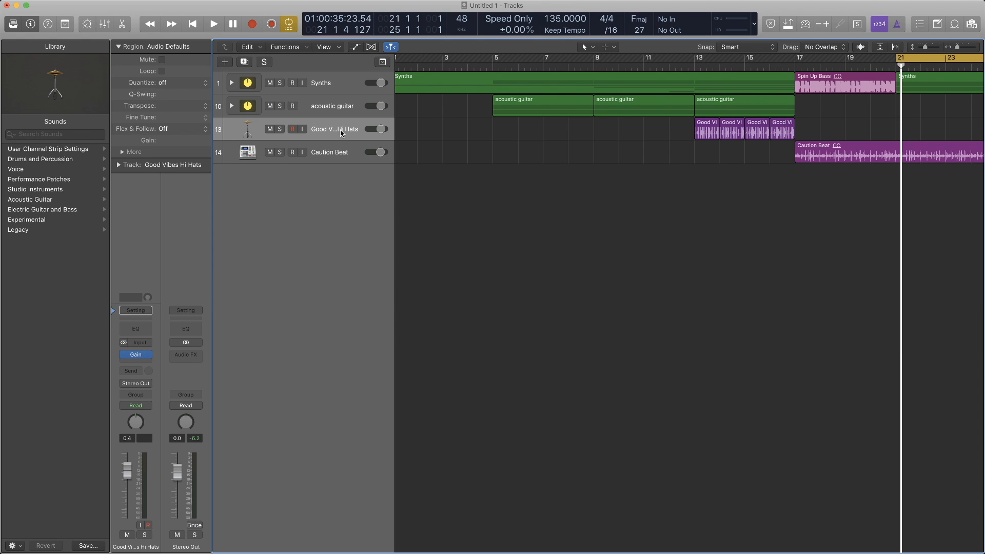
right_click(342, 130)
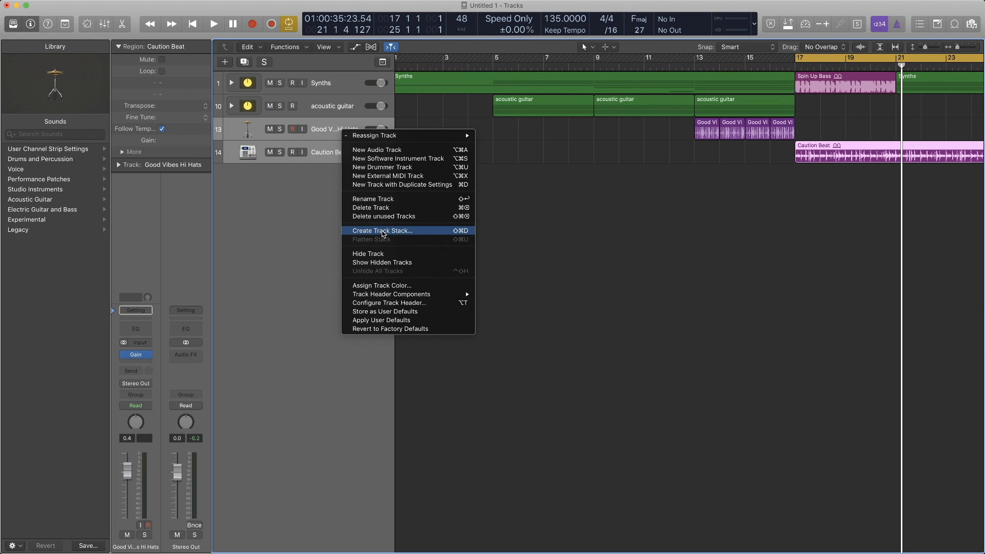
left_click(382, 231)
left_click(567, 83)
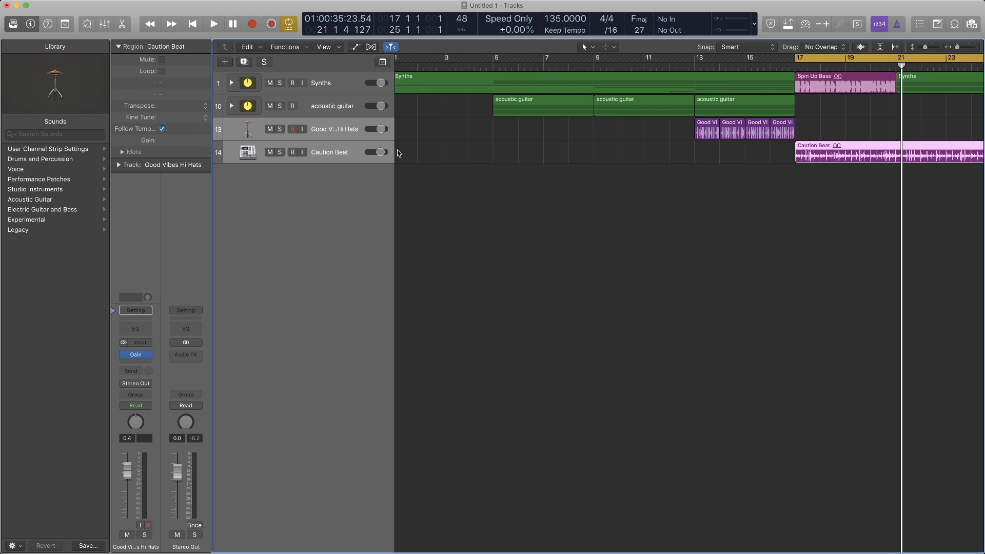
Rename the hi-hat and beat stack "rythm" and collapse it
double_click(330, 133)
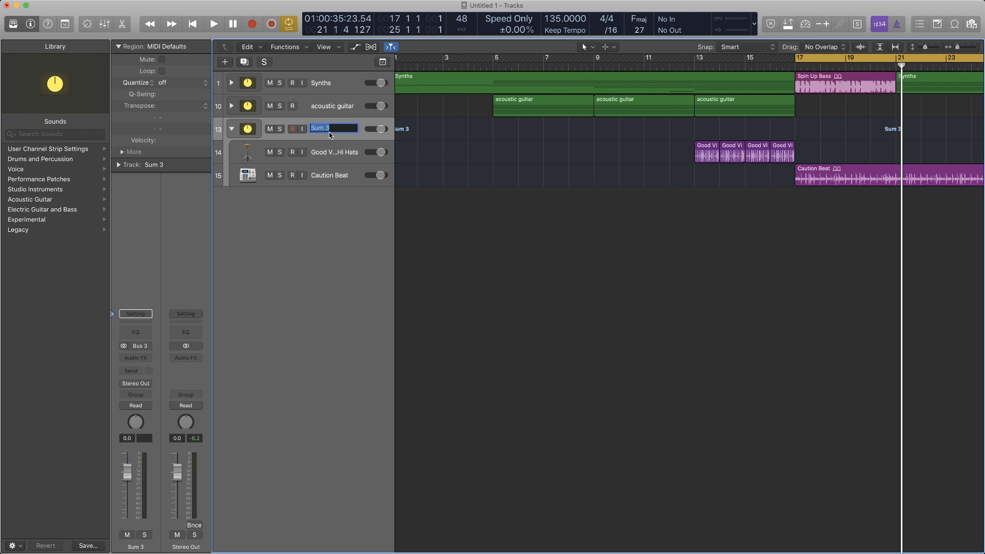
type("rythm")
key("Return")
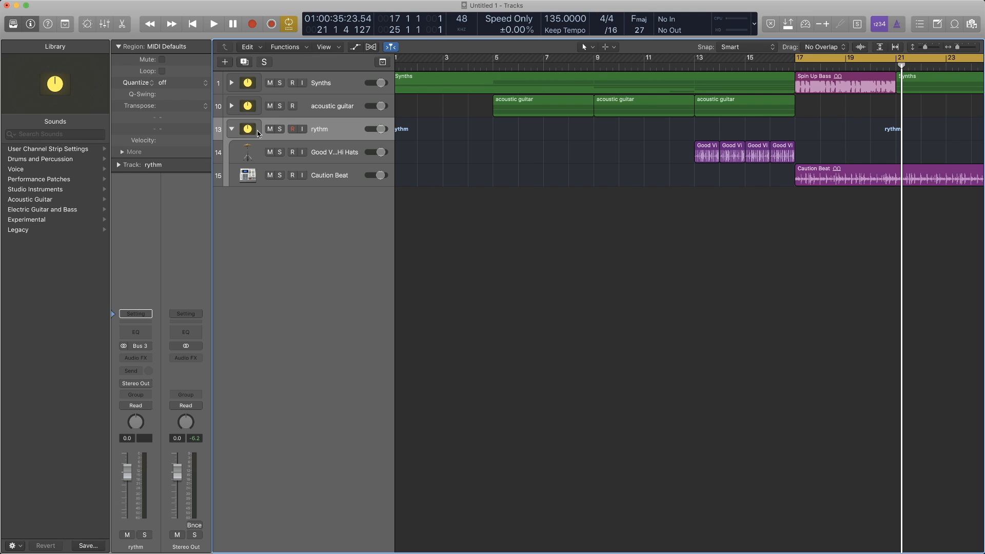
left_click(232, 130)
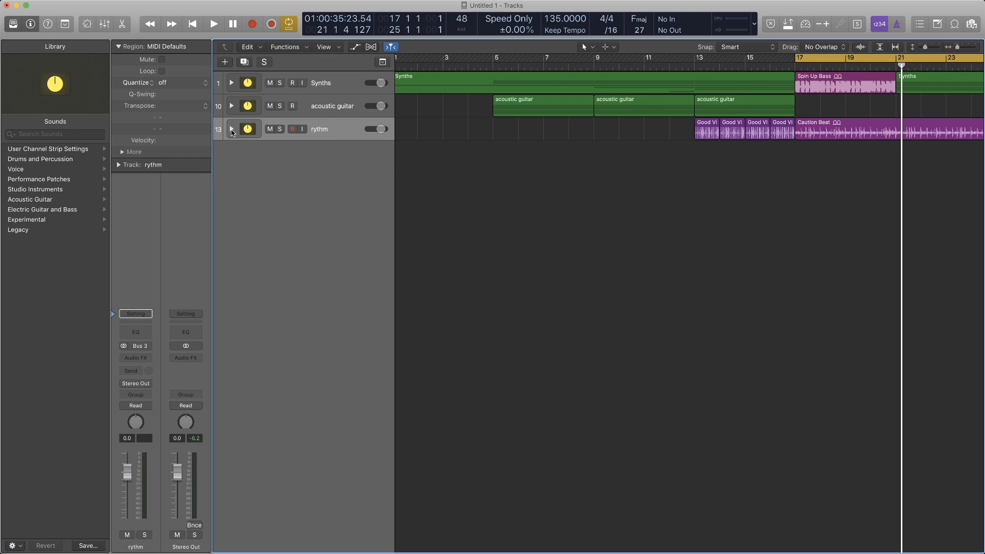
Change the Synths stack's icon to the red keyboard from the Keyboards category
left_click(247, 83)
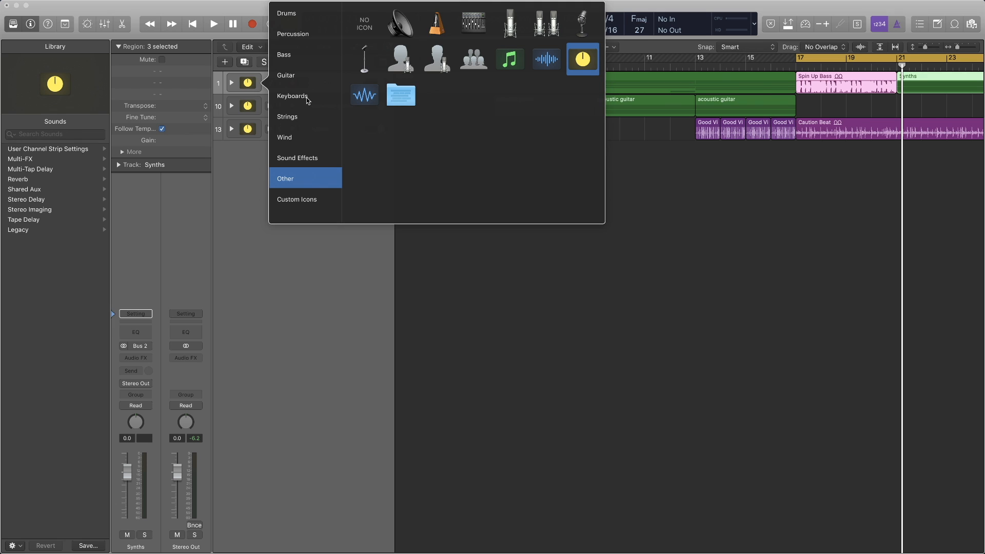
left_click(291, 36)
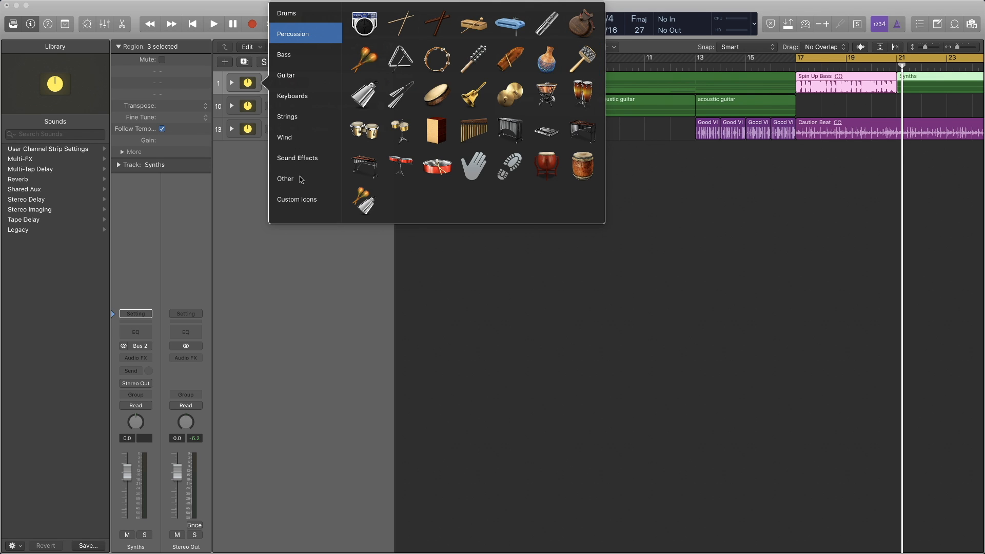
left_click(300, 96)
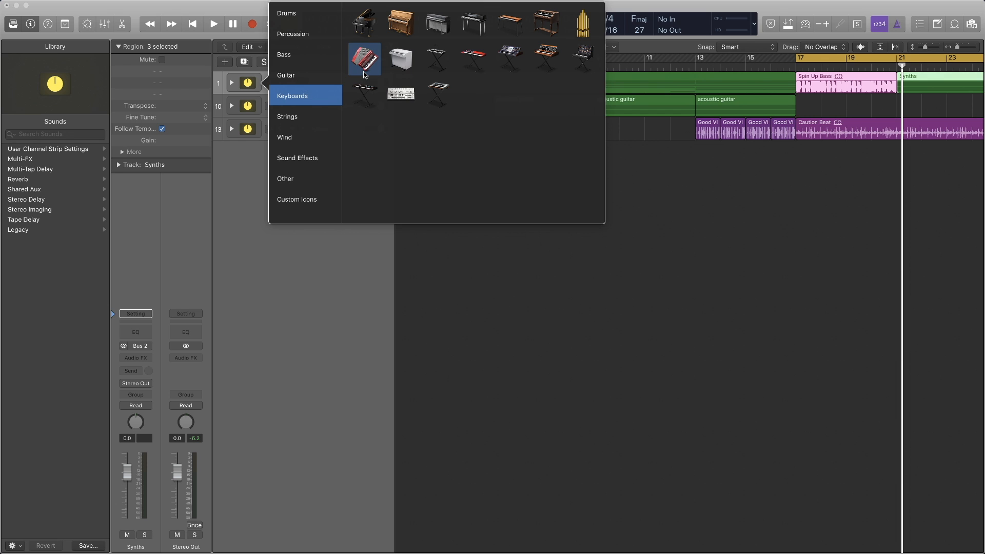
left_click(474, 59)
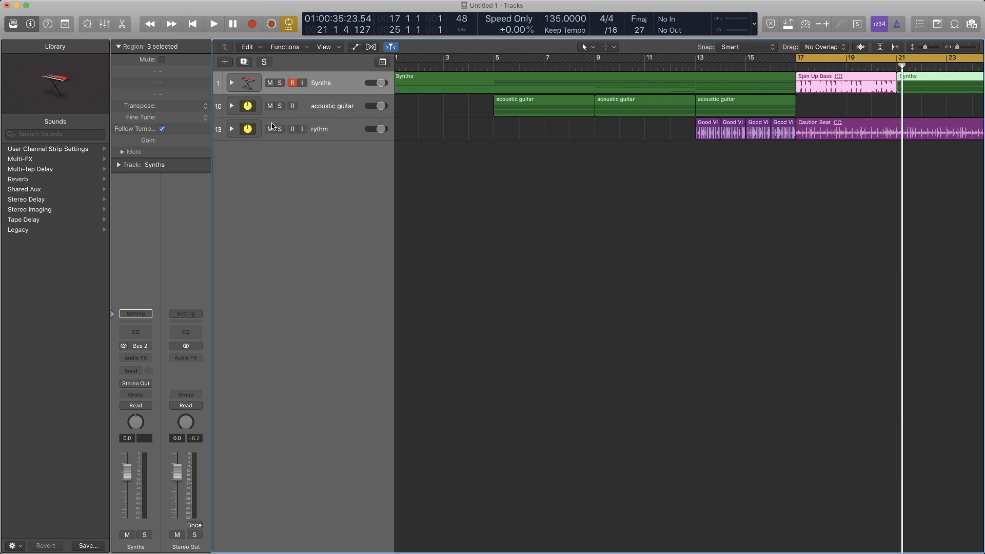
Change the acoustic guitar stack's icon to the acoustic guitar from the Guitar category
left_click(249, 109)
right_click(249, 110)
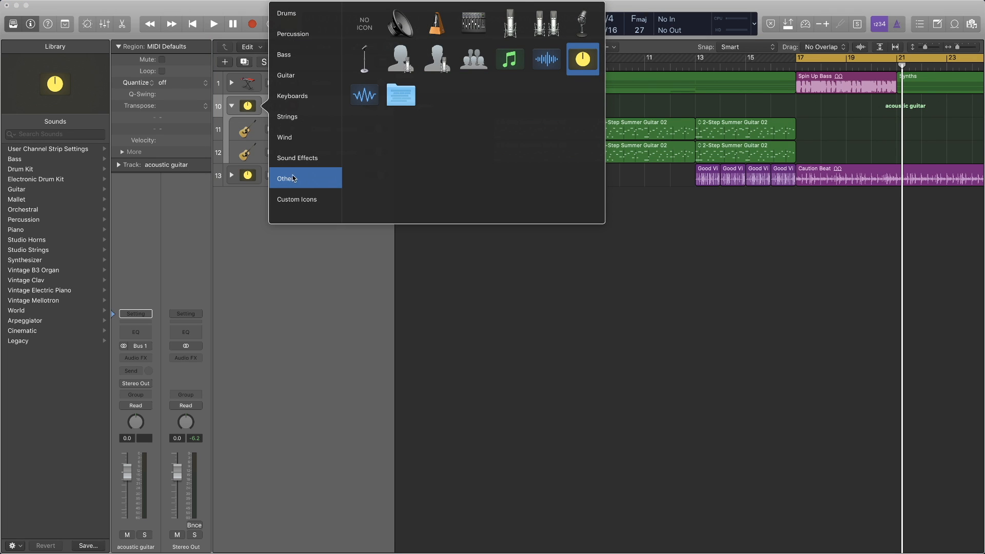
left_click(295, 82)
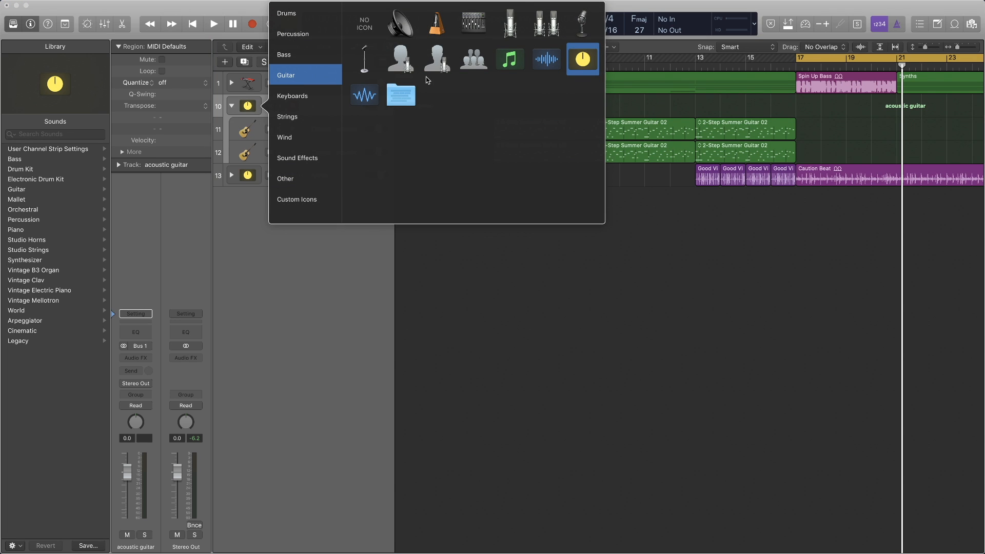
left_click(365, 24)
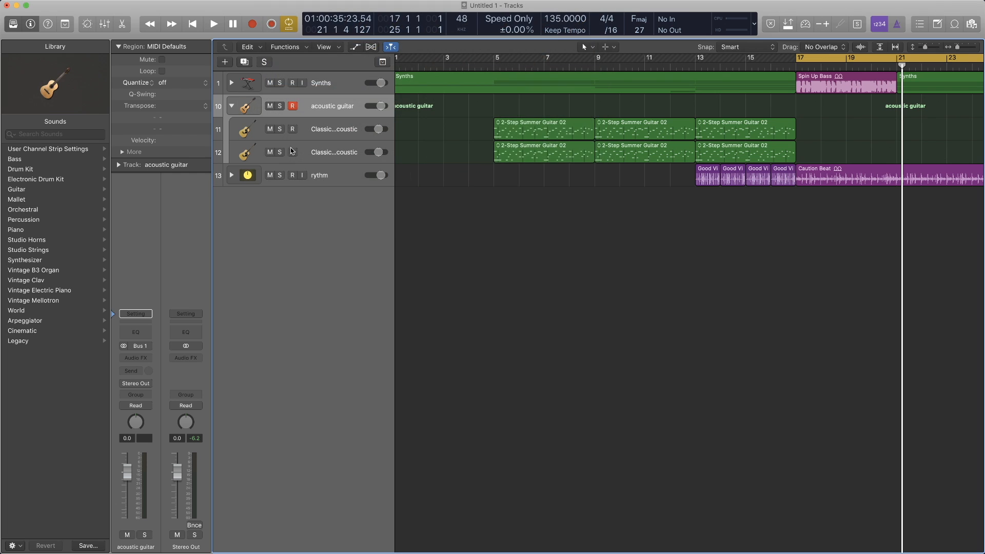
Give the rythm stack the bass drum icon from the Percussion category and collapse the rythm and acoustic guitar stacks
right_click(246, 177)
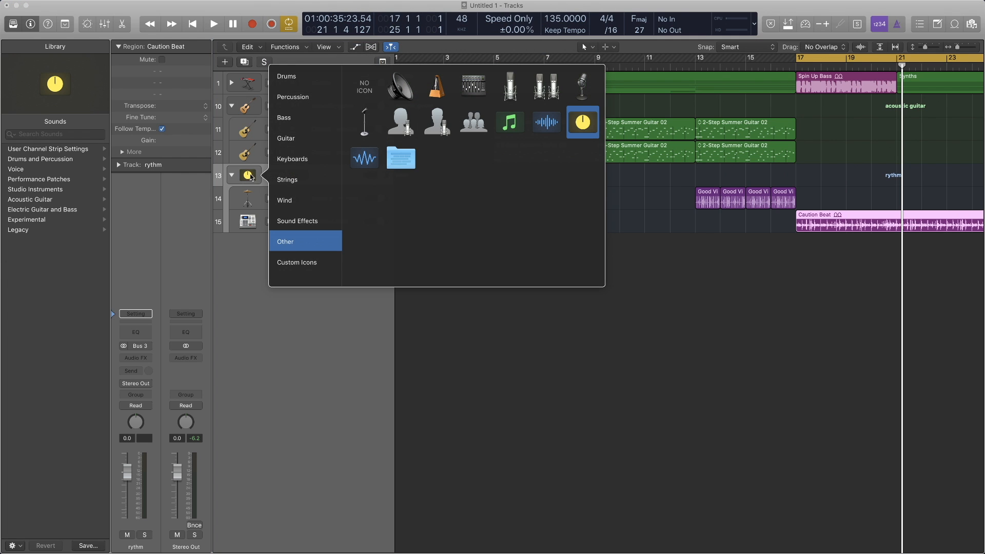
left_click(299, 97)
left_click(364, 85)
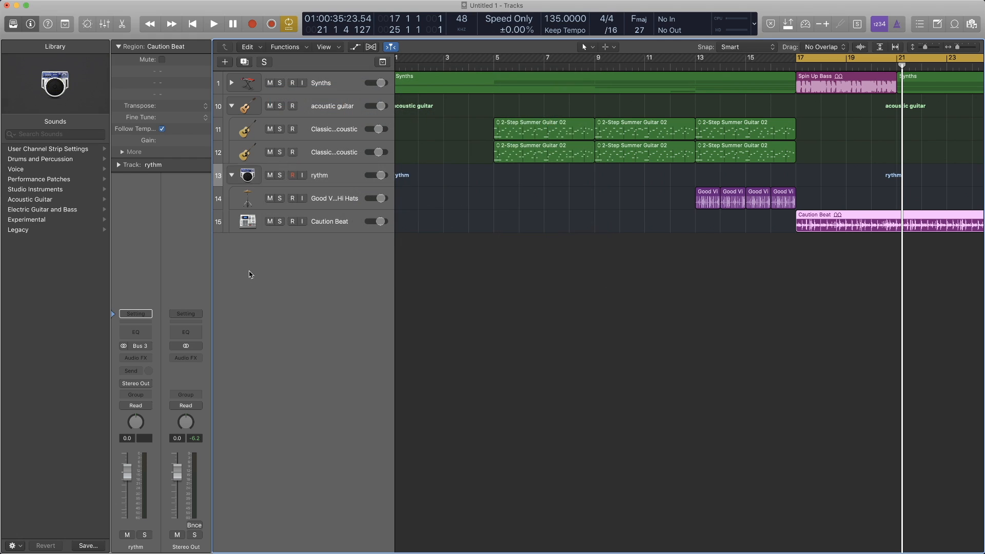
left_click(232, 176)
left_click(231, 106)
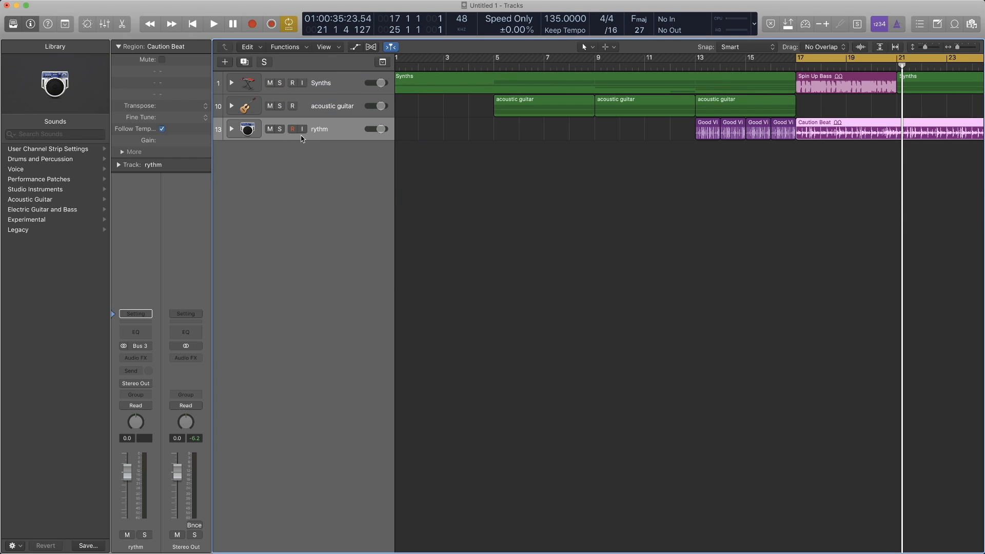
Listen to the cycled section from bar 17, then collapse the rythm stack and select it
left_click(768, 62)
key("space")
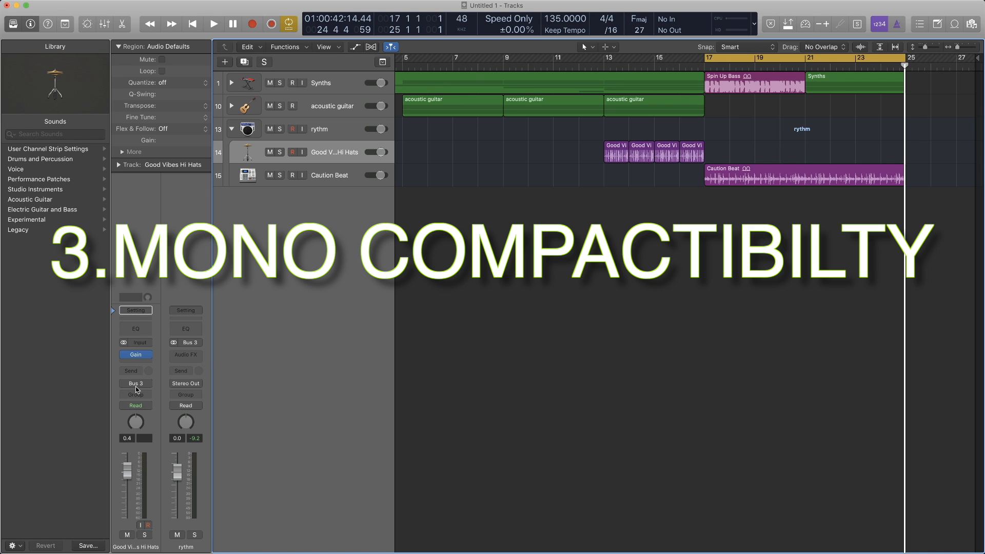
left_click(180, 389)
left_click(232, 131)
left_click(332, 128)
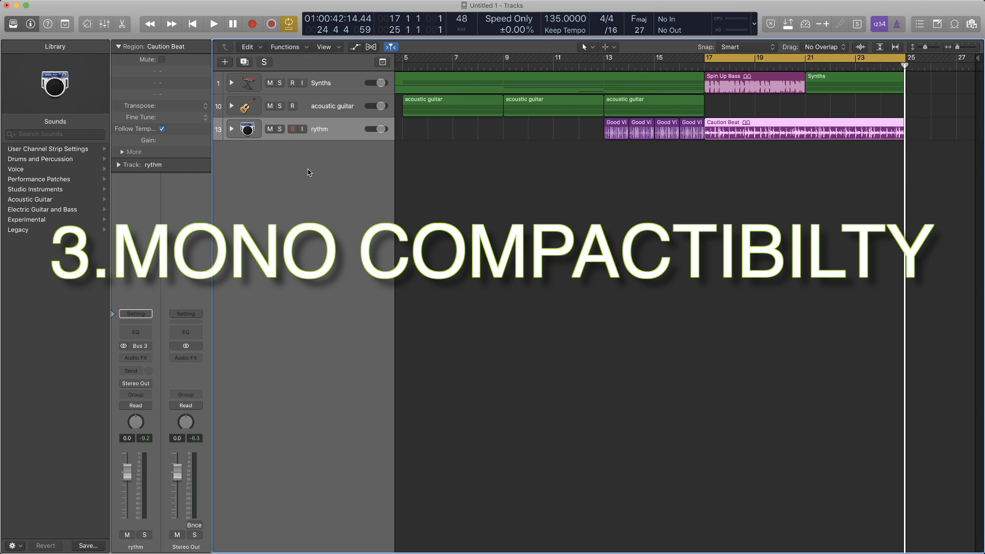
Insert a Gain plug-in on the Stereo Out channel, turn Mono on and close the plug-in window
left_click(188, 358)
mouse_move(217, 382)
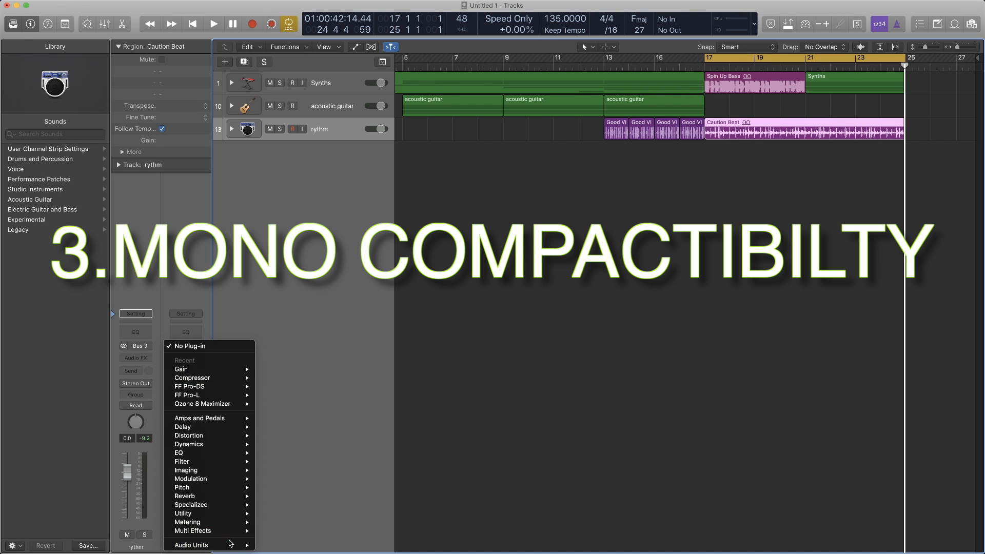
mouse_move(241, 514)
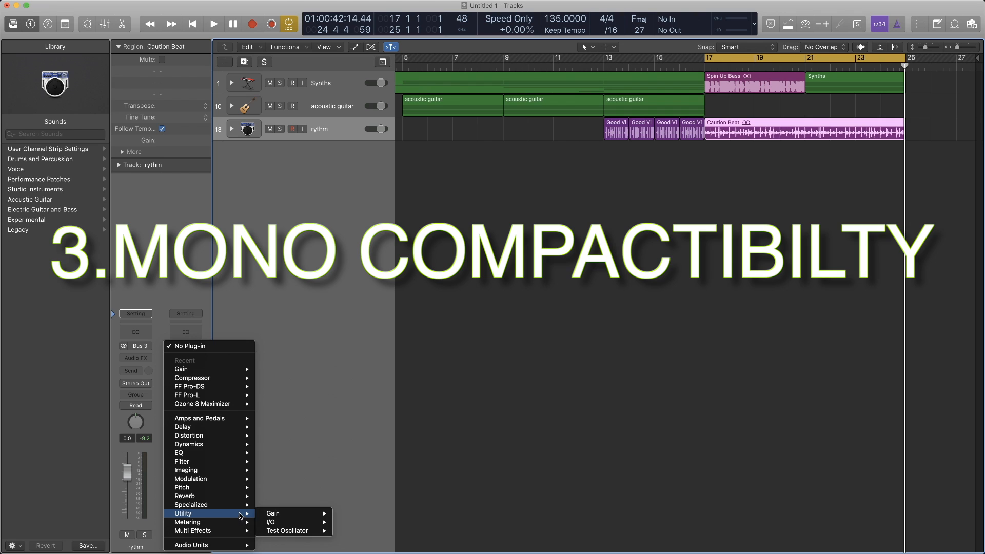
mouse_move(316, 514)
left_click(346, 512)
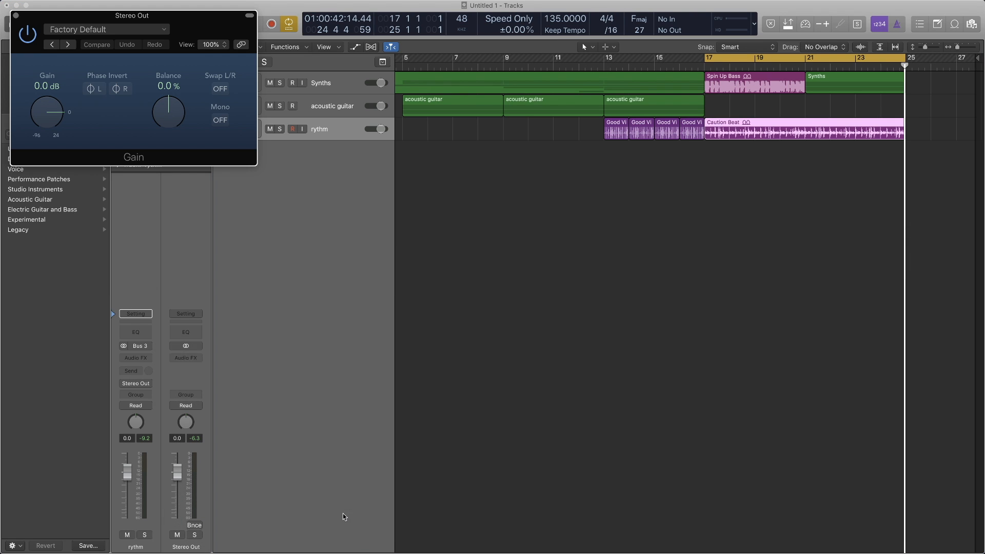
left_click(222, 120)
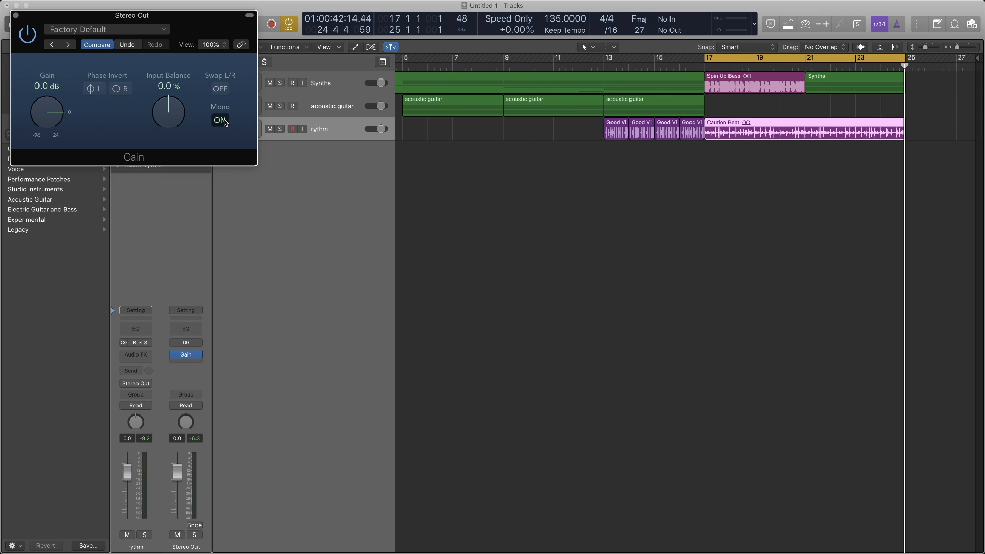
left_click(225, 121)
left_click(224, 121)
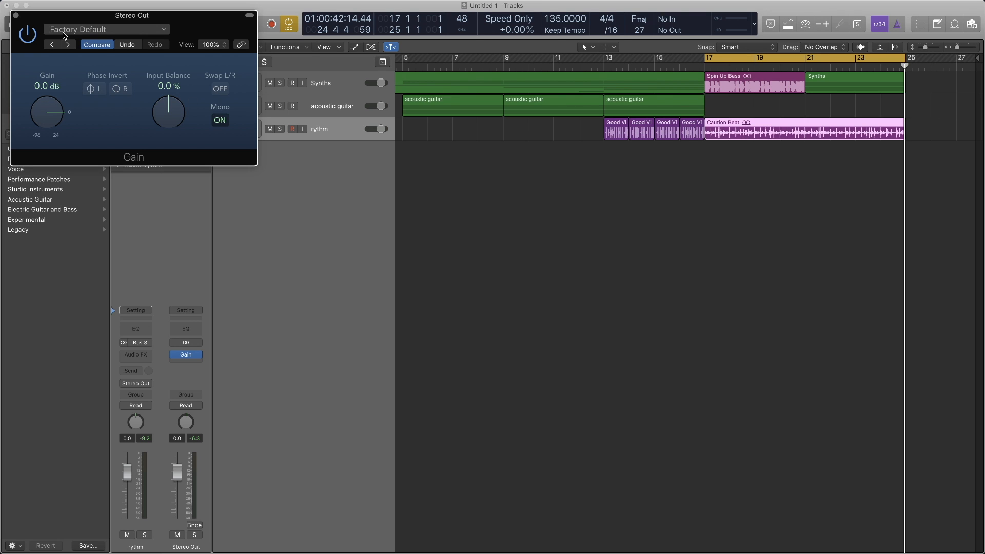
left_click(16, 16)
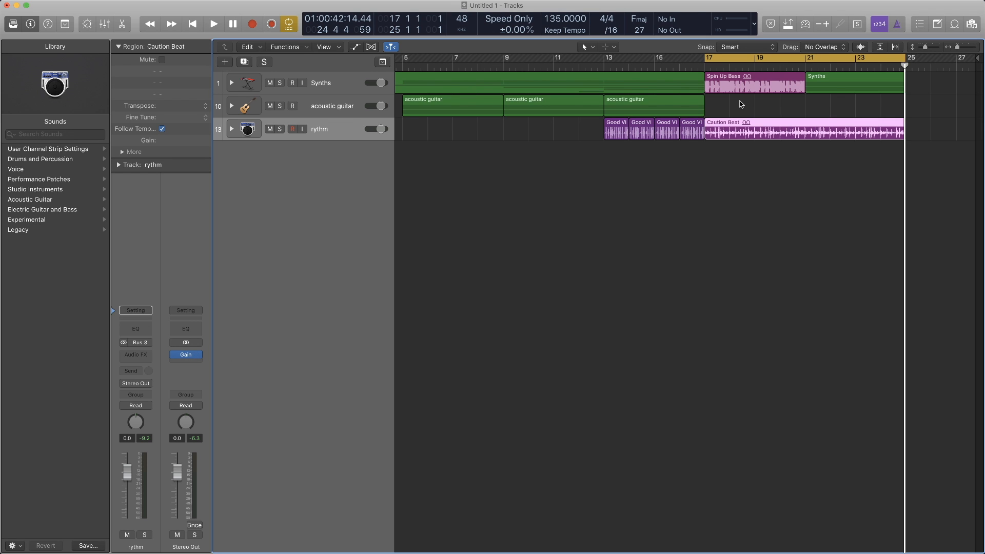
Play the cycled section from bar 17 in mono, stop playback and select the acoustic guitar stack
key("space")
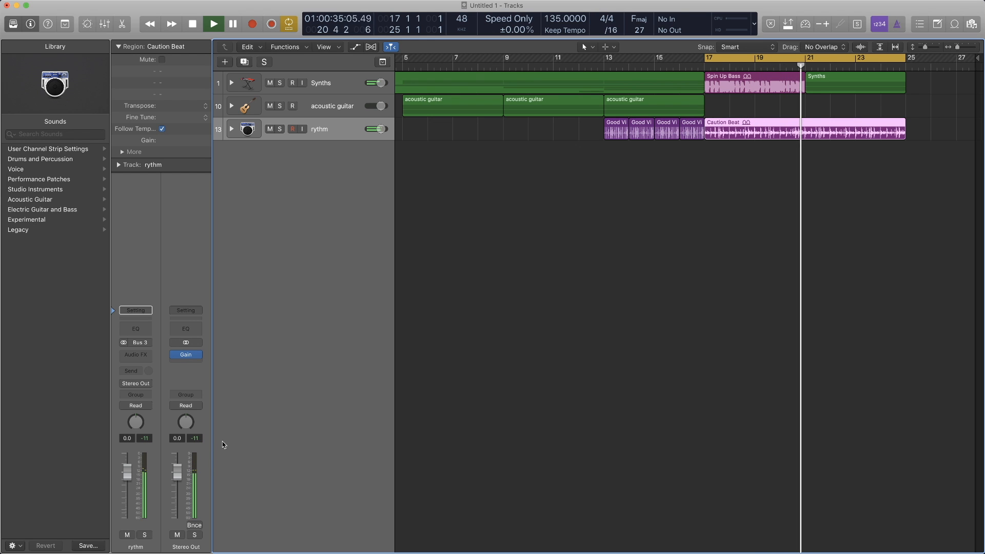
key("space")
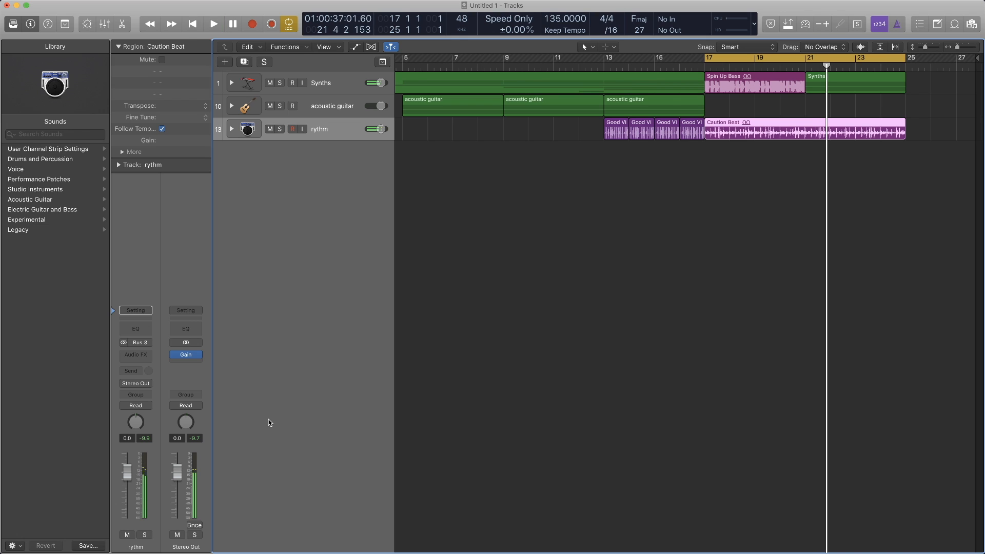
left_click(308, 104)
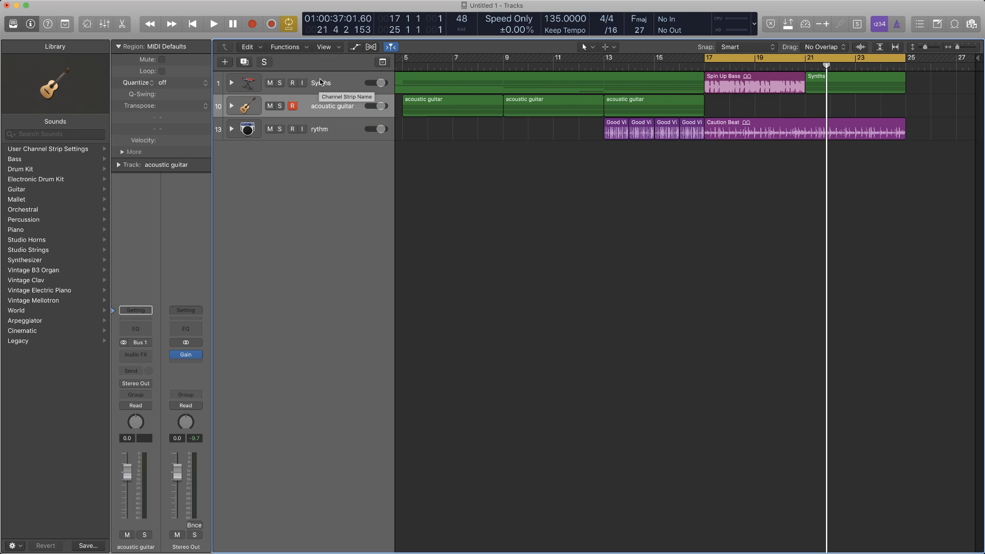
Select the Synths stack and add a send from its channel to Bus 4
left_click(320, 83)
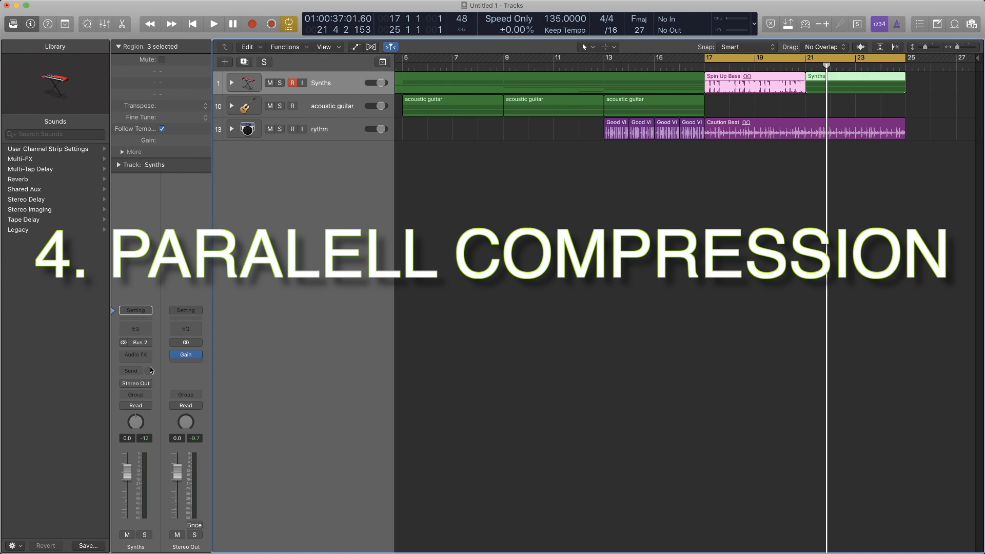
left_click(135, 371)
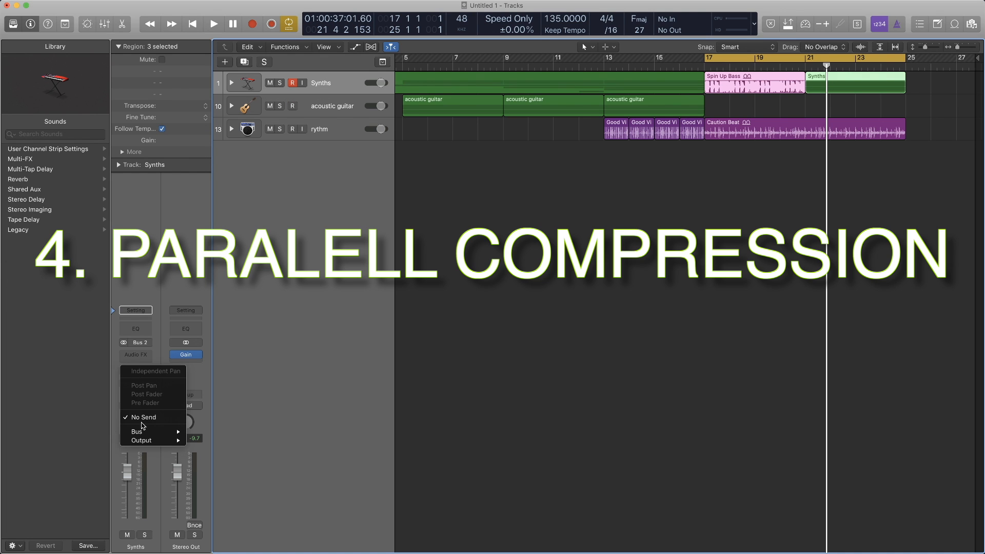
mouse_move(156, 432)
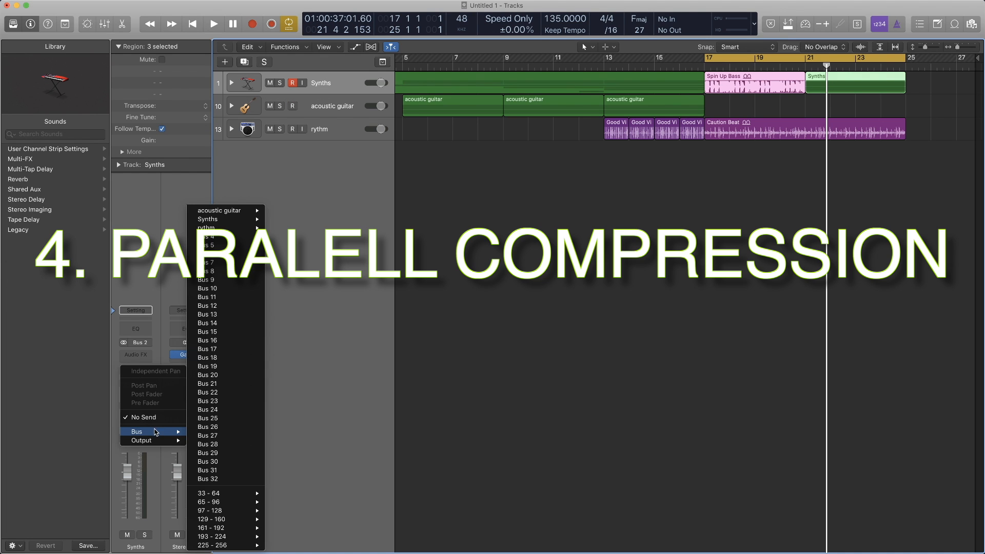
left_click(245, 238)
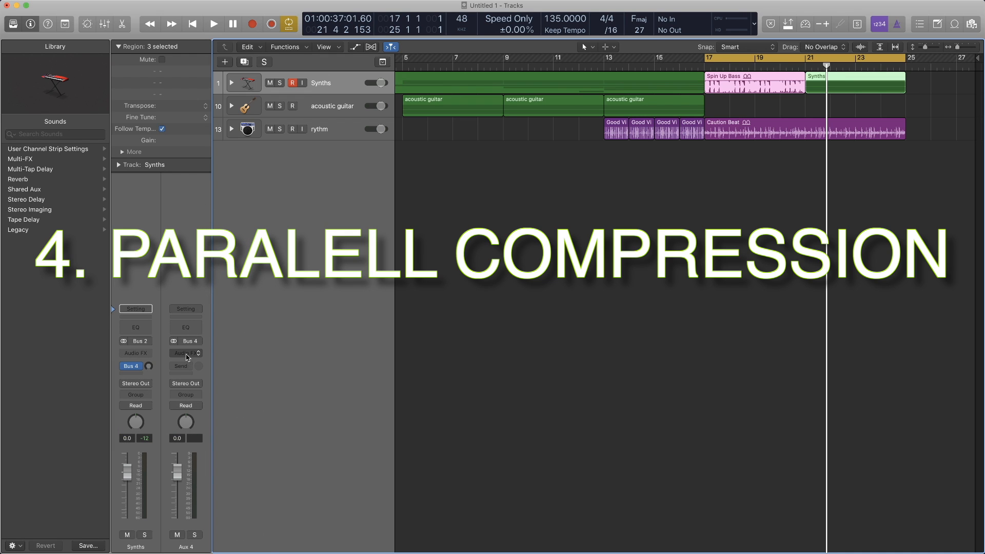
Insert a mono Compressor from the Dynamics category on the Aux 4 channel
left_click(187, 357)
left_click(185, 356)
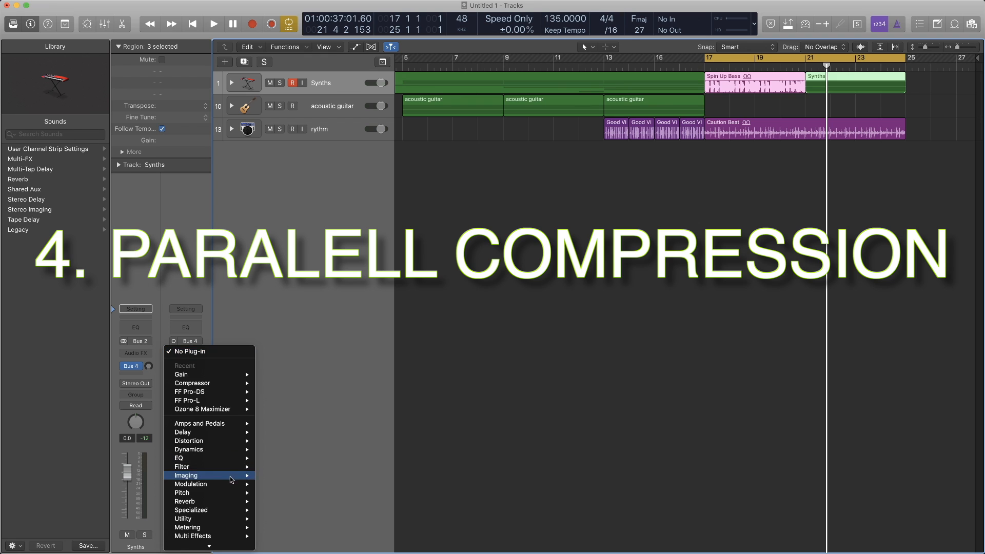
mouse_move(243, 375)
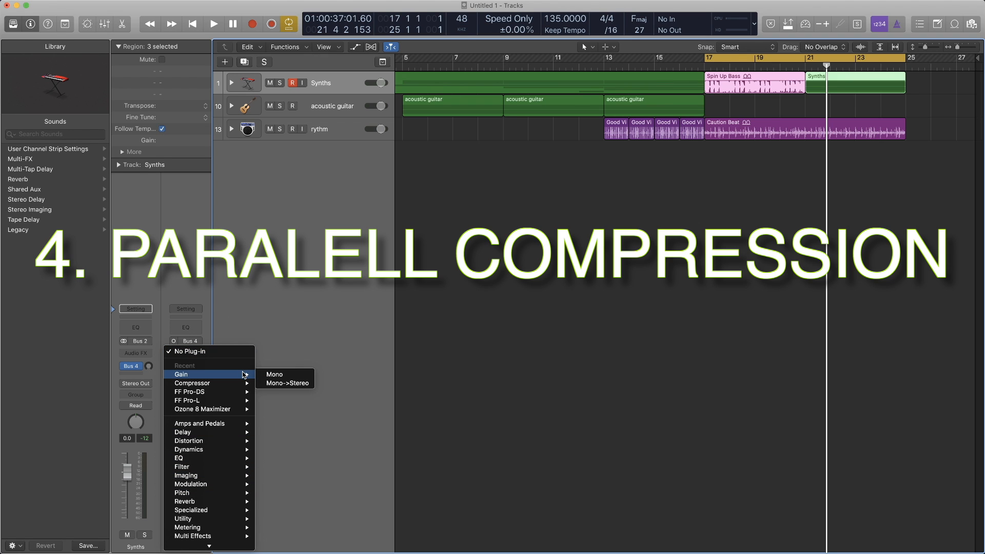
mouse_move(247, 449)
mouse_move(290, 464)
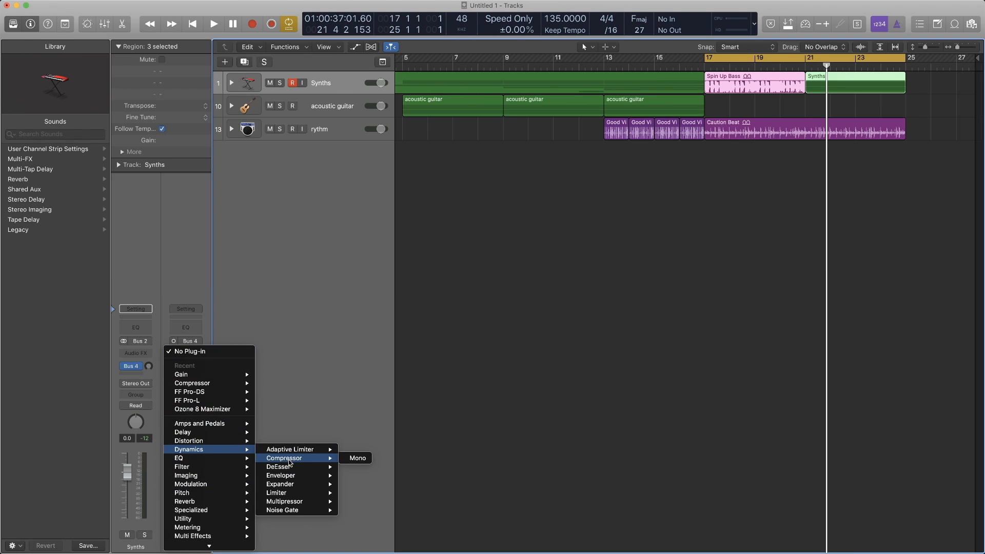
left_click(366, 462)
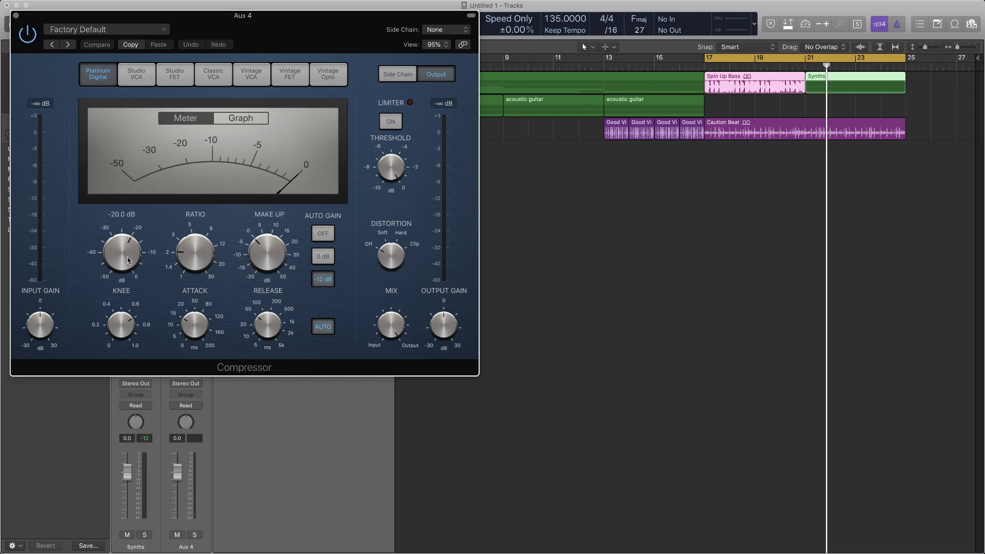
Lower the Compressor's make-up gain to about -7.5 dB, raise its ratio and close the plug-in window
left_click_drag(265, 256, 266, 273)
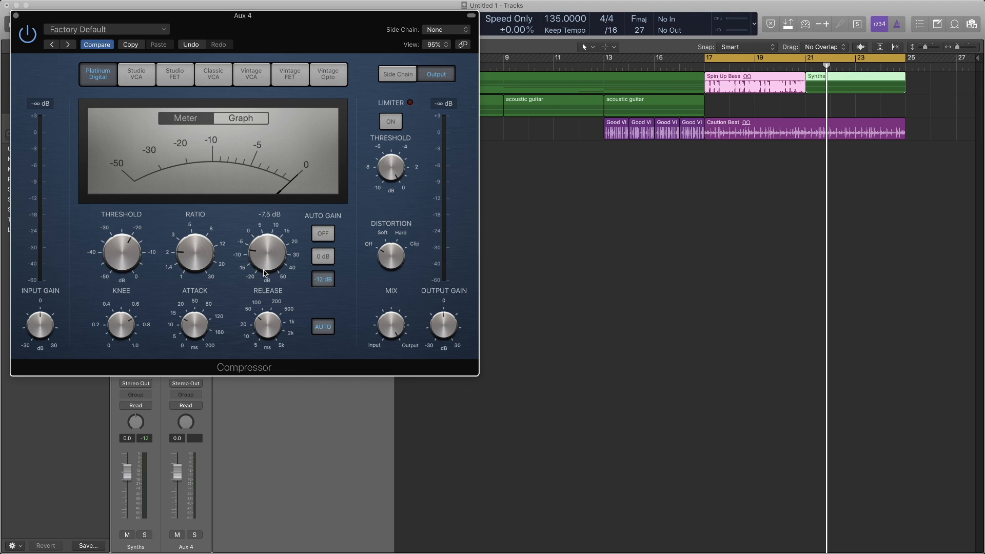
left_click_drag(194, 260, 188, 219)
left_click(16, 16)
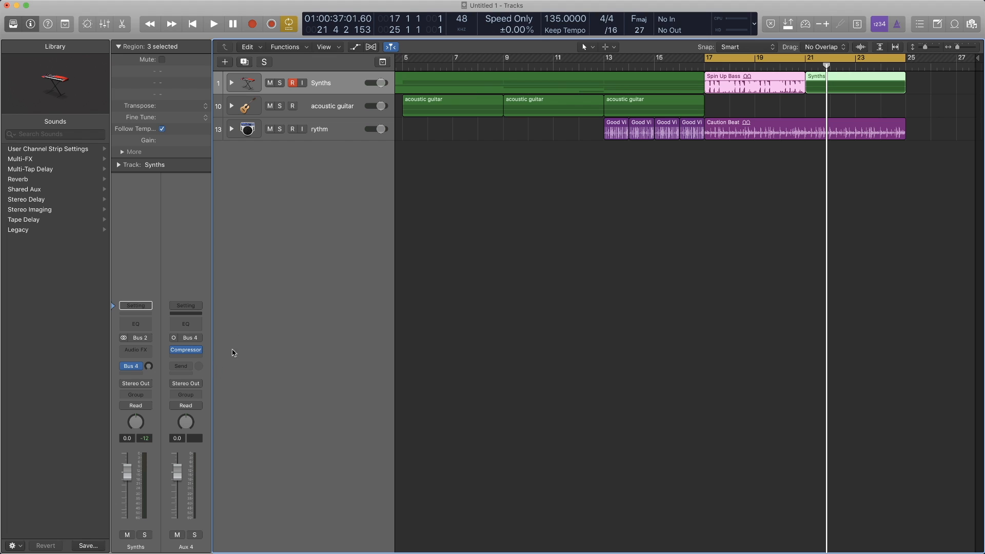
Play the cycled section from bar 17 and compare the mix with the Stereo Out Gain plug-in on and bypassed, then stop playback
left_click(144, 384)
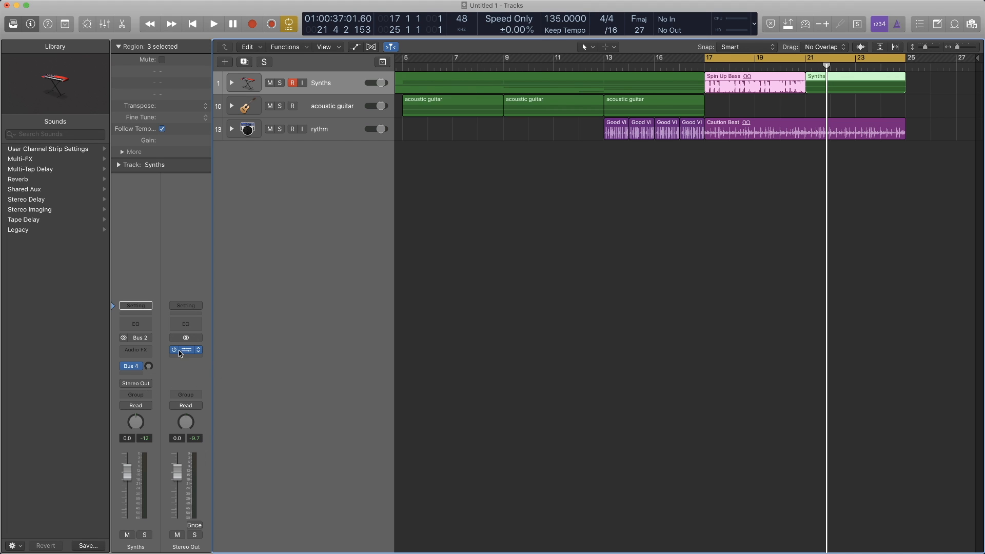
key("space")
left_click(174, 351)
left_click(174, 351)
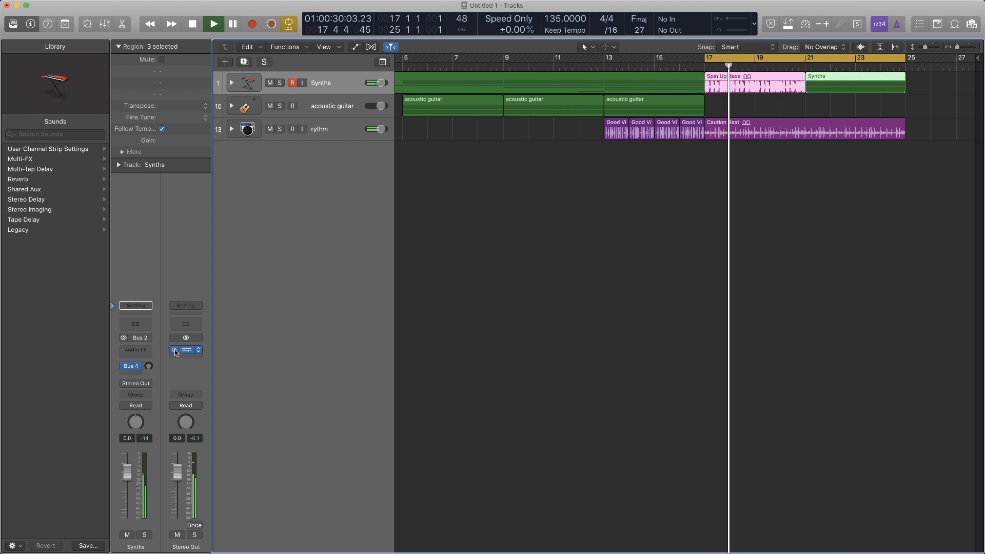
left_click(175, 351)
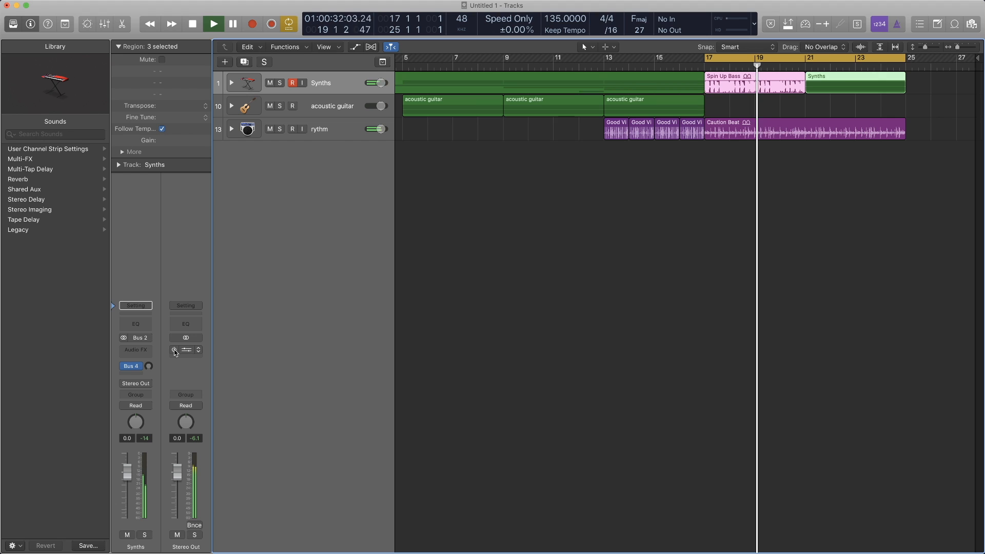
left_click(174, 350)
left_click(175, 350)
left_click(174, 350)
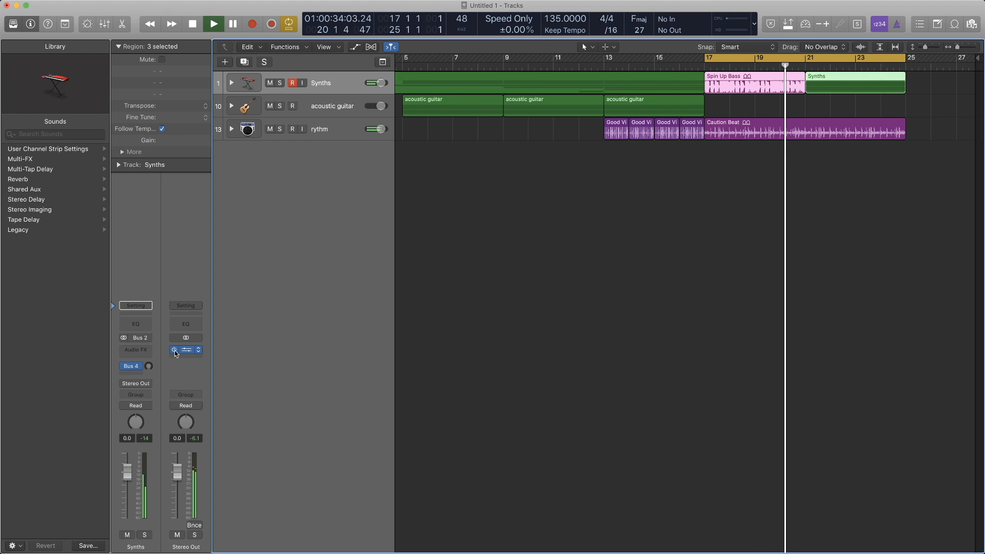
key("space")
Play the song from bar 5, toggle the Stereo Out Gain plug-in off and on to compare, and stop playback
left_click(413, 67)
key("space")
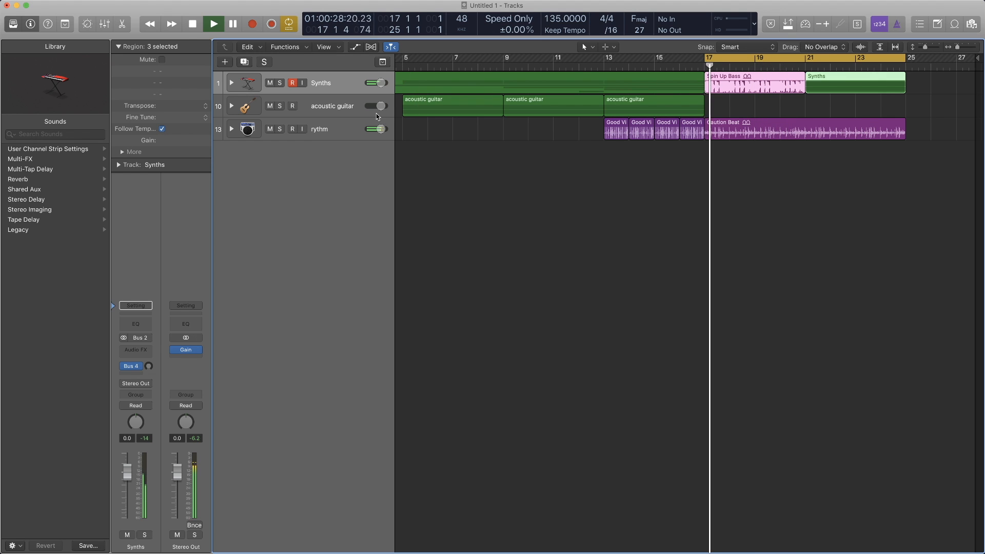
key("space")
left_click(403, 67)
key("space")
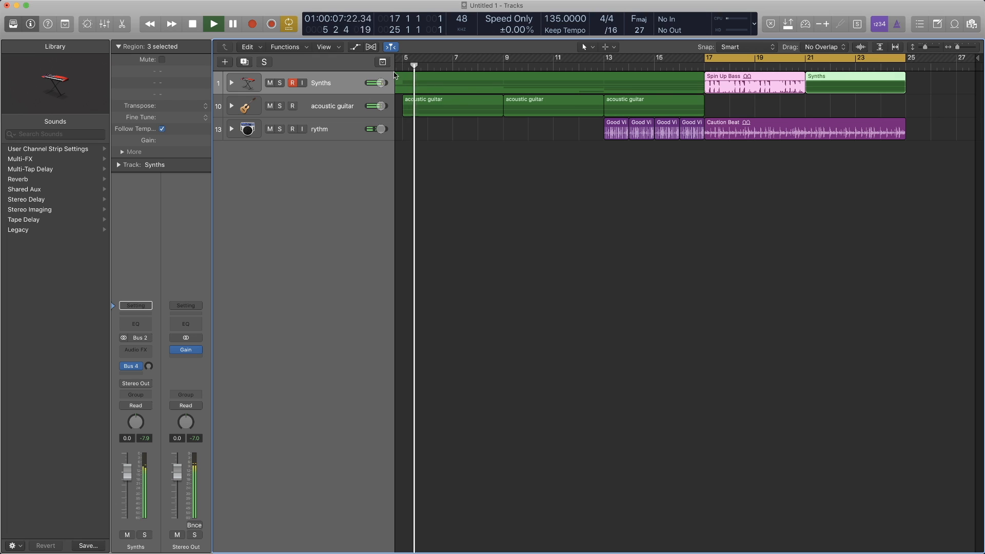
left_click(174, 352)
left_click(174, 352)
key("space")
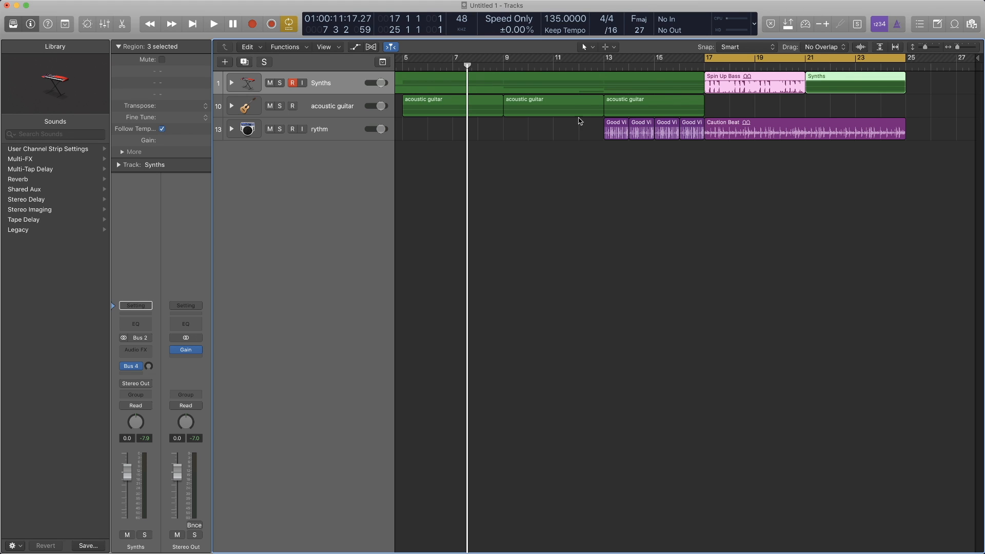
Select the acoustic guitar stack, add a send to Bus 4 and turn up the send level
left_click(316, 104)
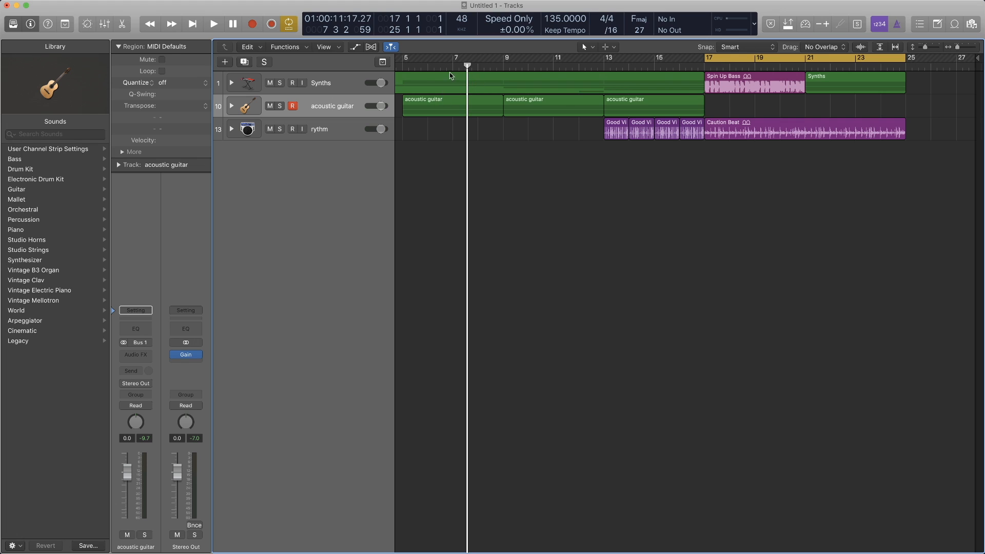
left_click(418, 66)
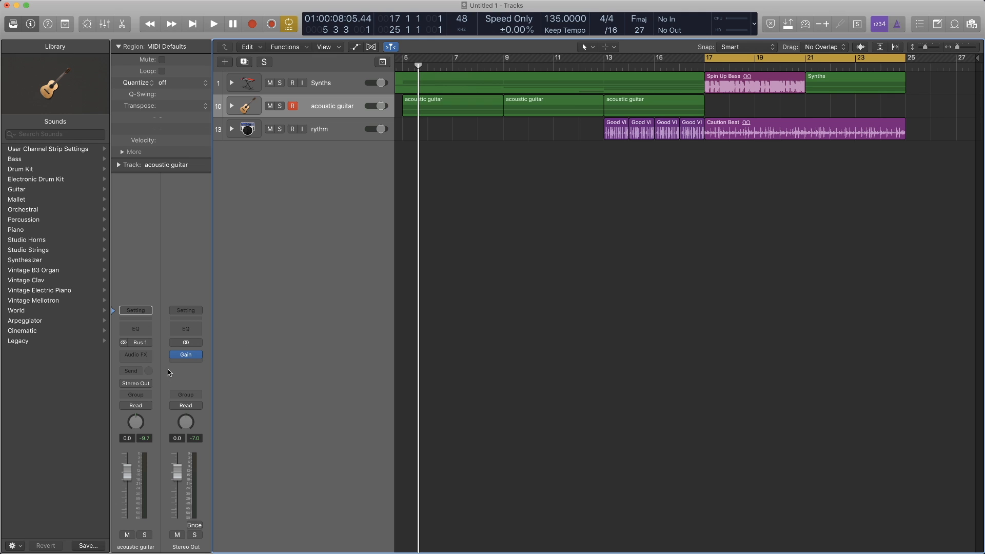
left_click(139, 371)
mouse_move(165, 431)
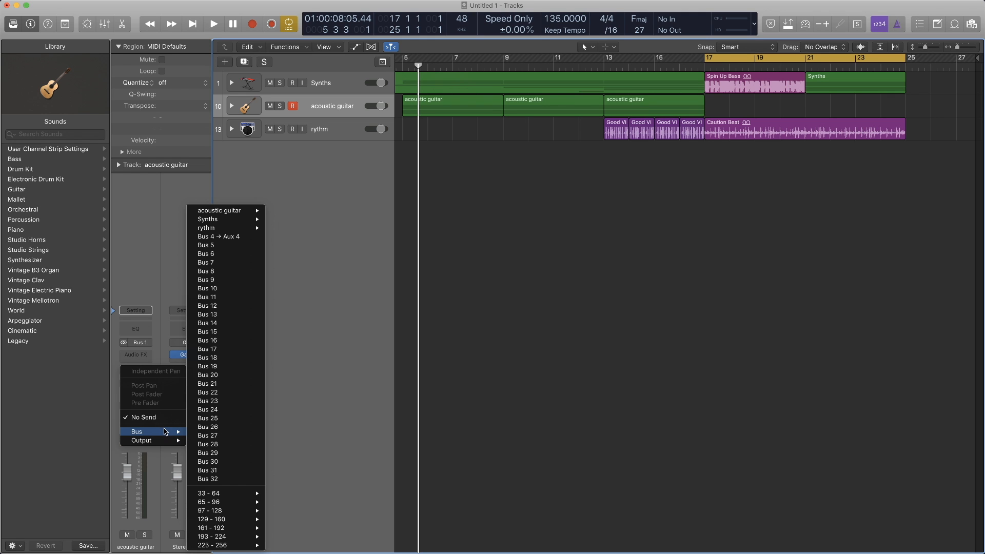
left_click(359, 250)
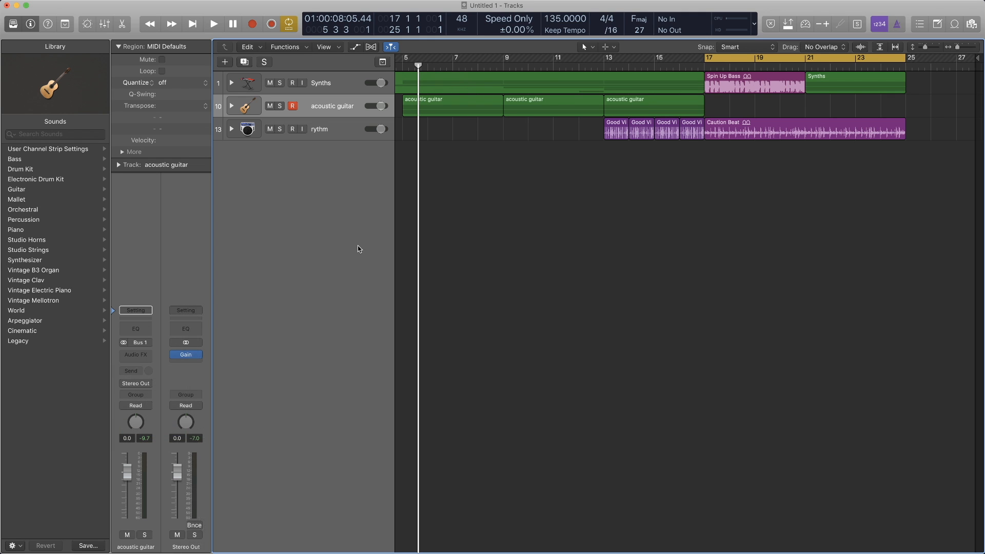
left_click_drag(150, 368, 168, 314)
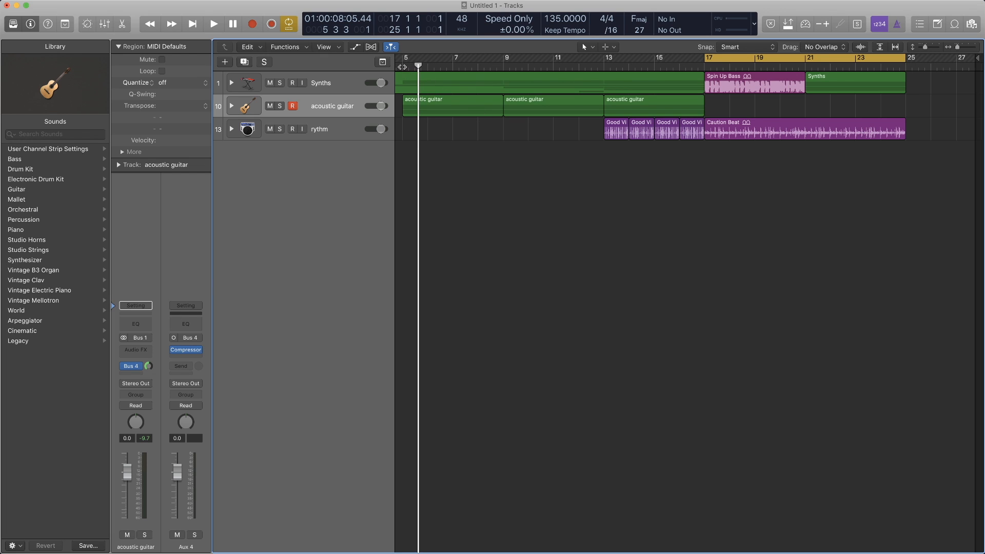
Play the song from bar 5, bypass the Gain plug-in on the Stereo Out channel and stop playback
left_click(402, 67)
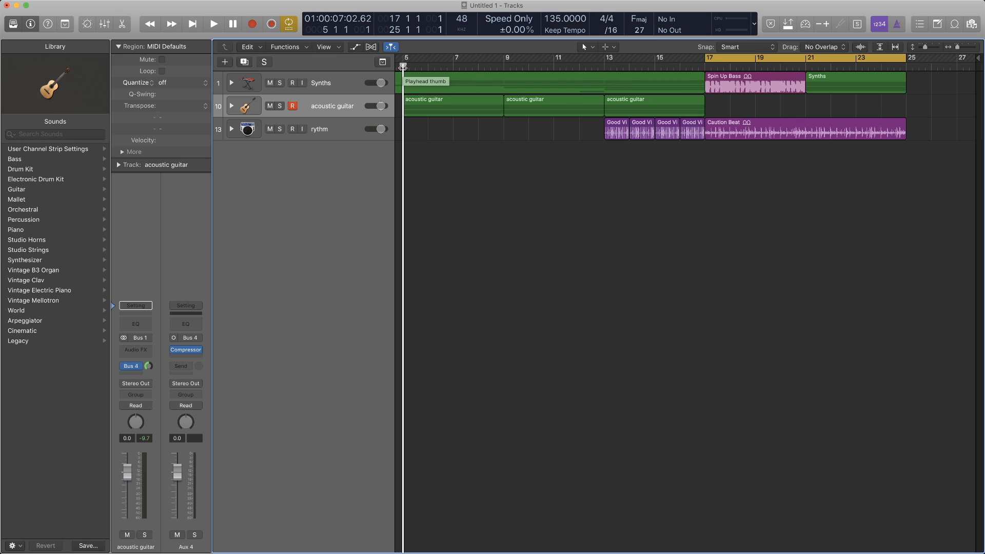
key("space")
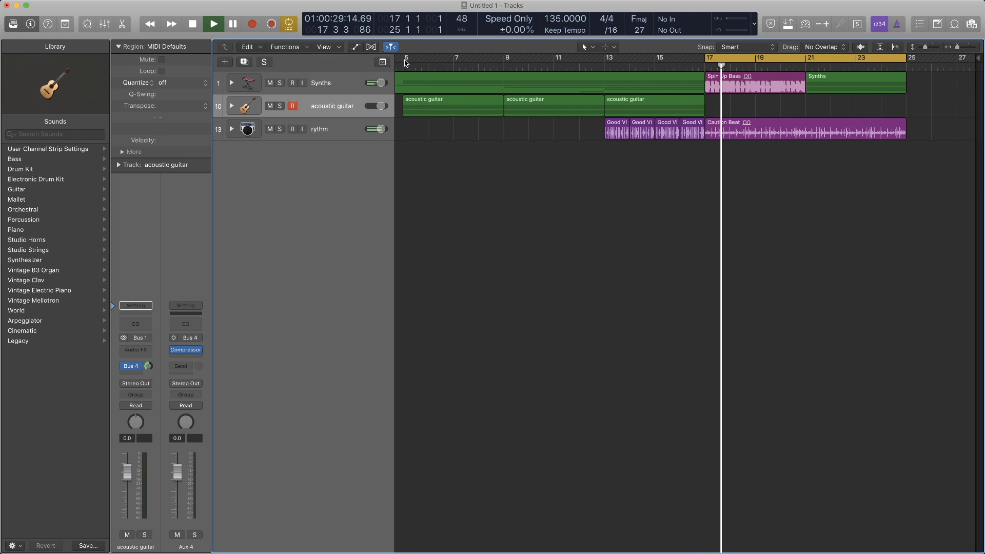
left_click(403, 63)
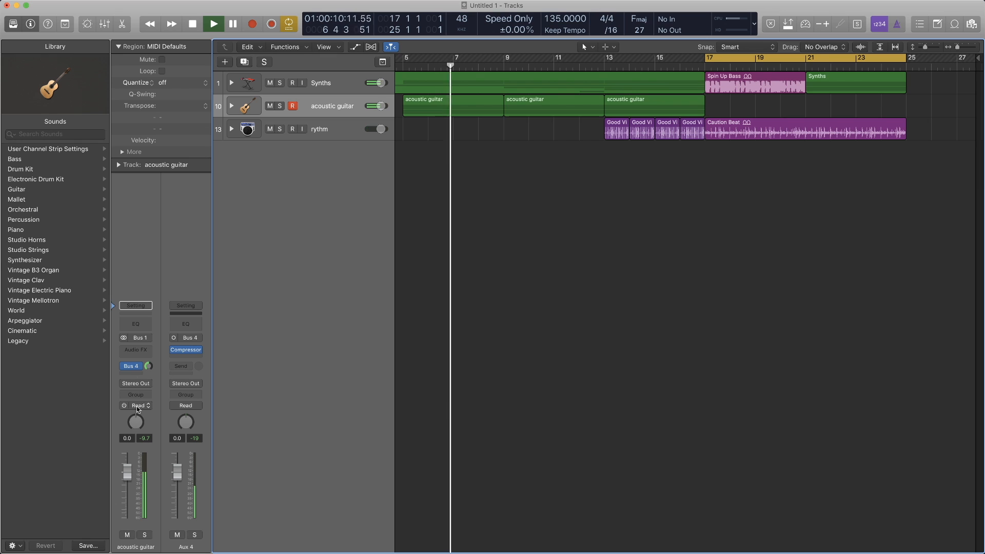
left_click(139, 383)
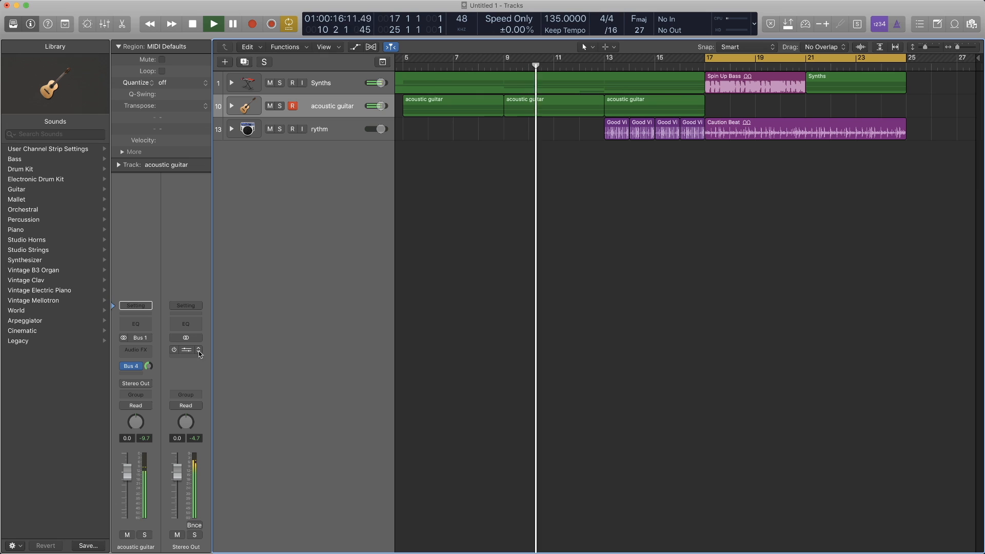
key("space")
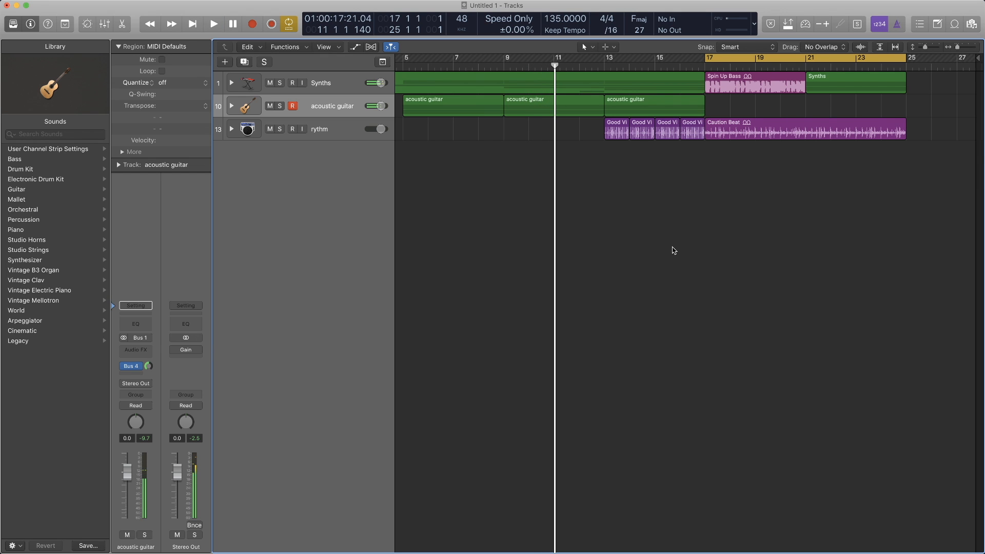
Expand the Synths stack, bounce the Smooth Dance Organ regions in place to a new track with the source muted, and play the result
left_click(232, 83)
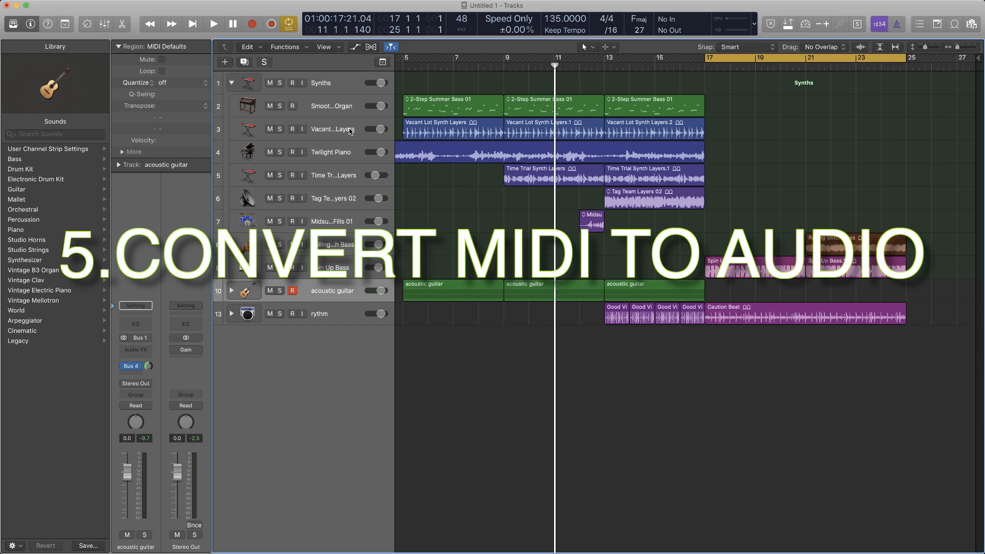
left_click(376, 107)
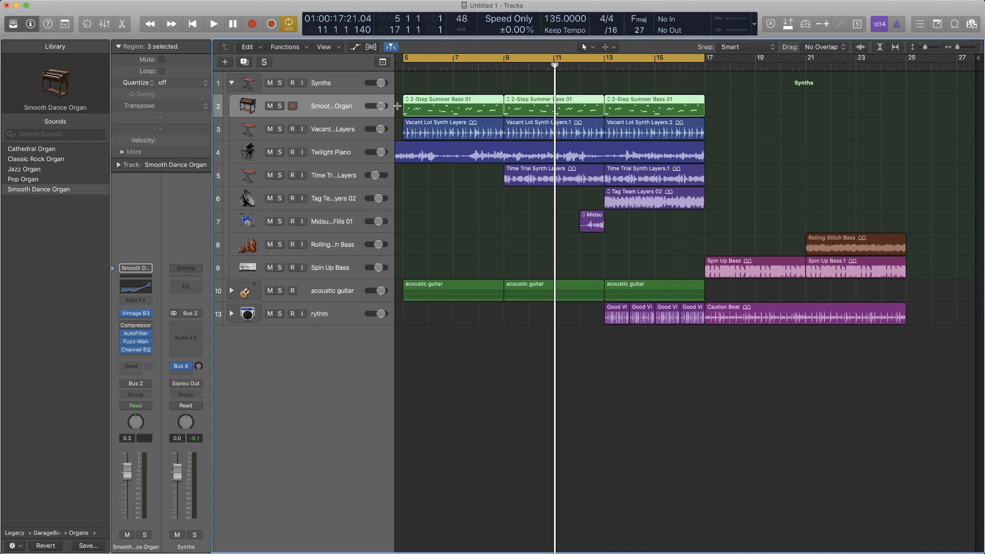
key("ctrl+b")
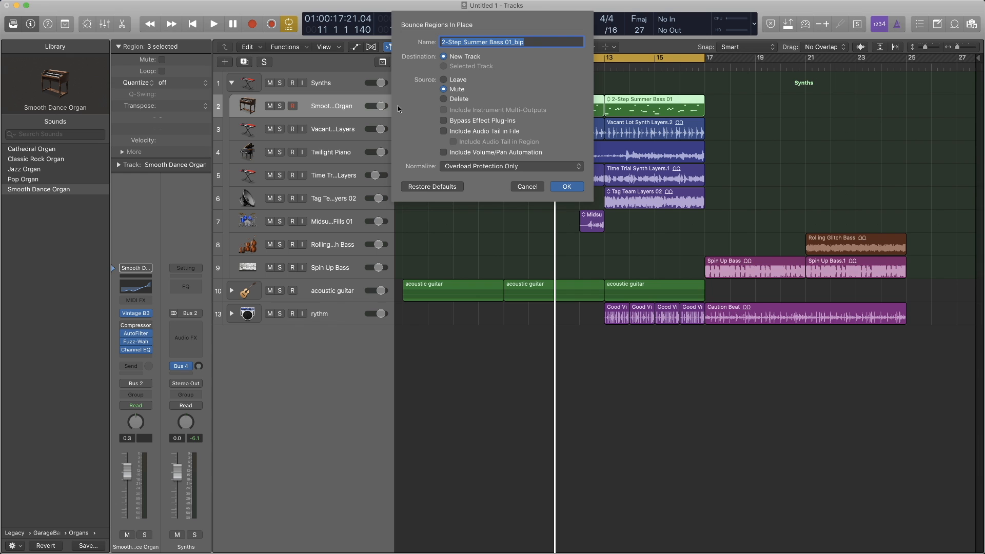
key("Return")
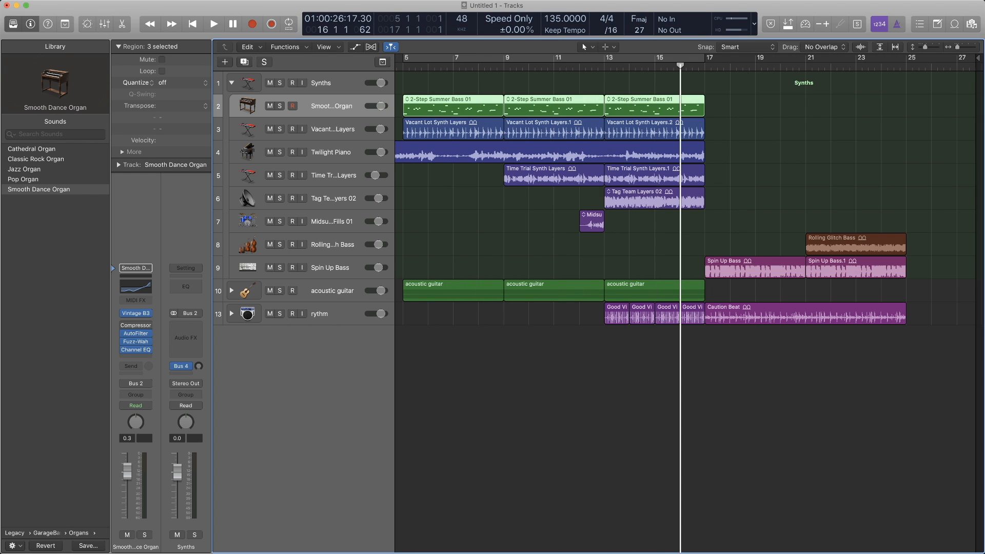
key("space")
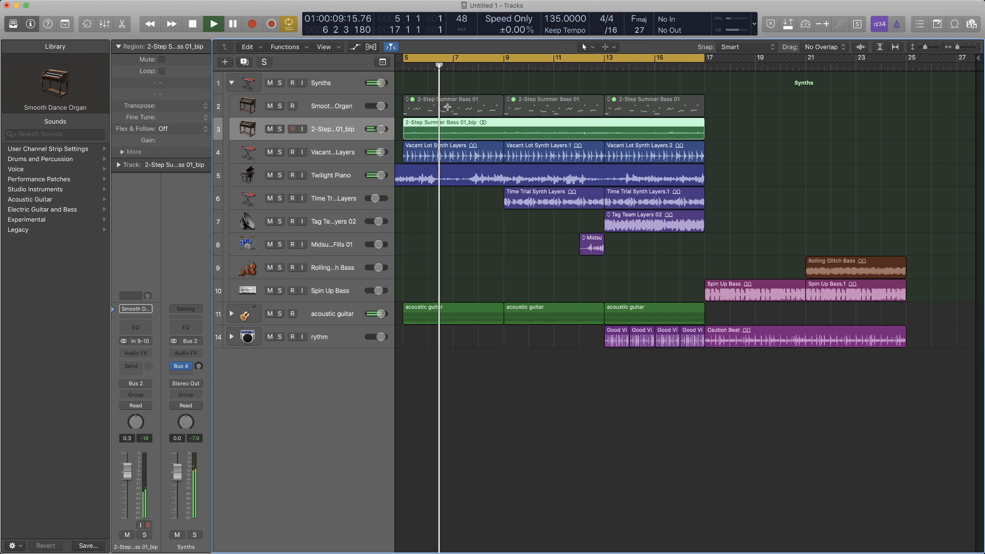
Stop playback, expand the acoustic guitar stack and bounce the first Classical Acoustic track's regions in place
left_click(231, 314)
key("space")
left_click(359, 341)
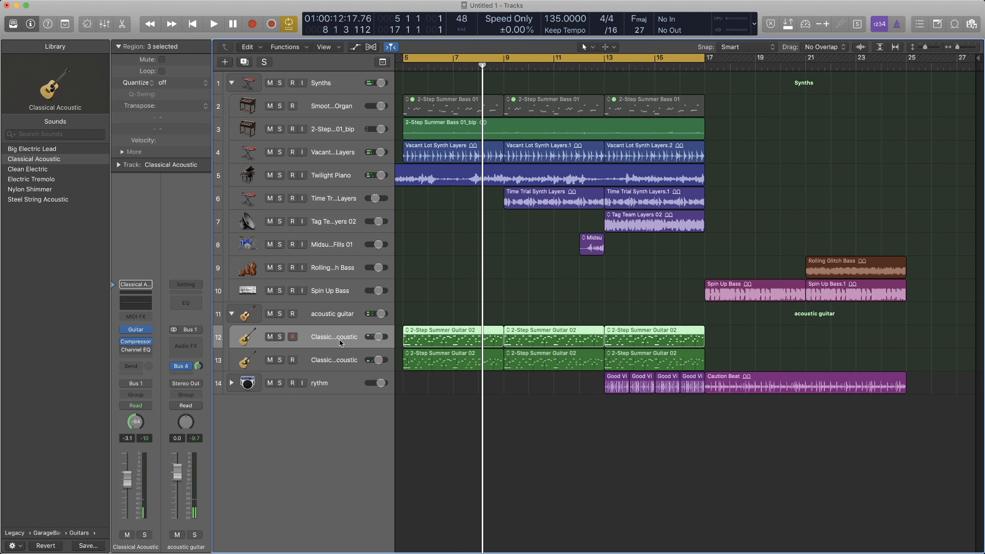
key("ctrl+b")
key("Return")
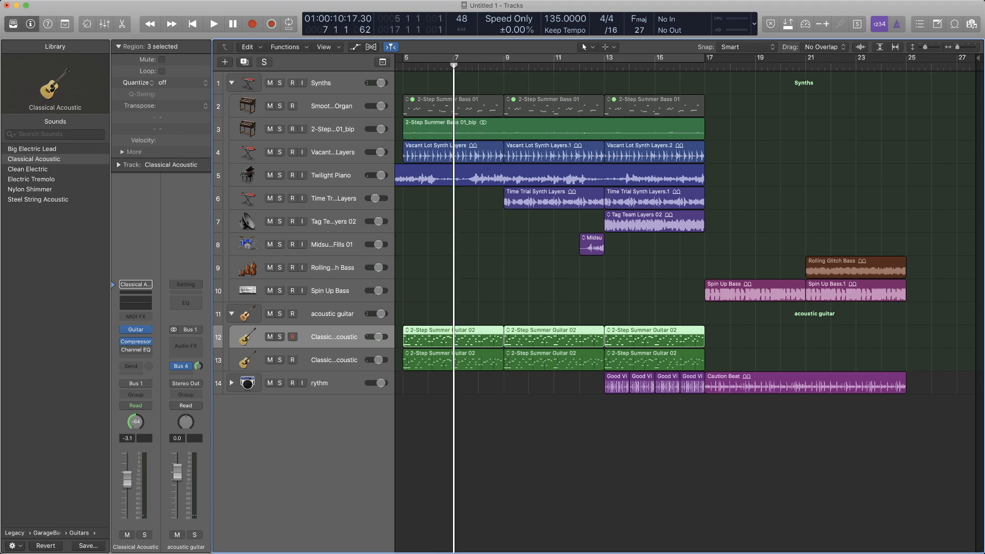
Bounce the second Classical Acoustic track's MIDI regions in place as audio
left_click(334, 381)
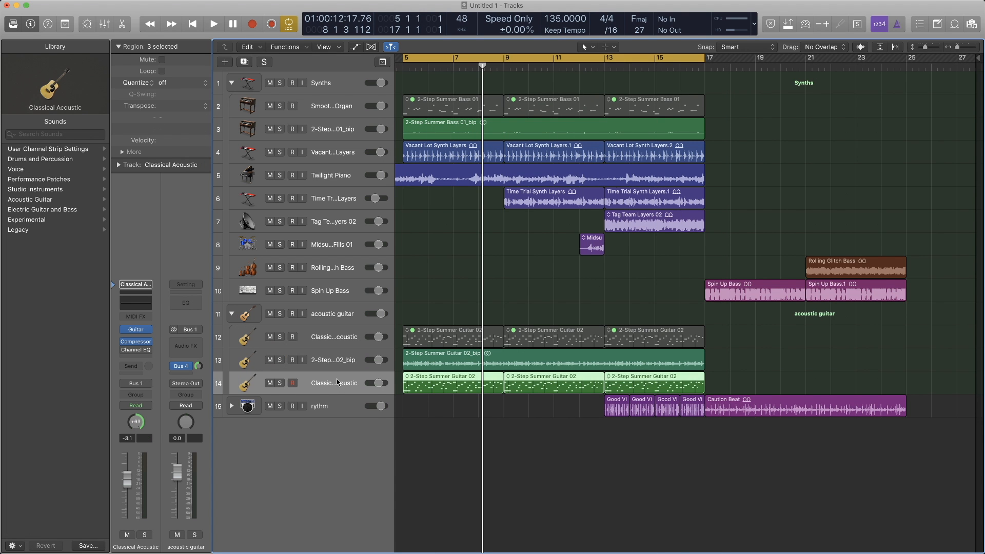
key("ctrl+b")
key("Return")
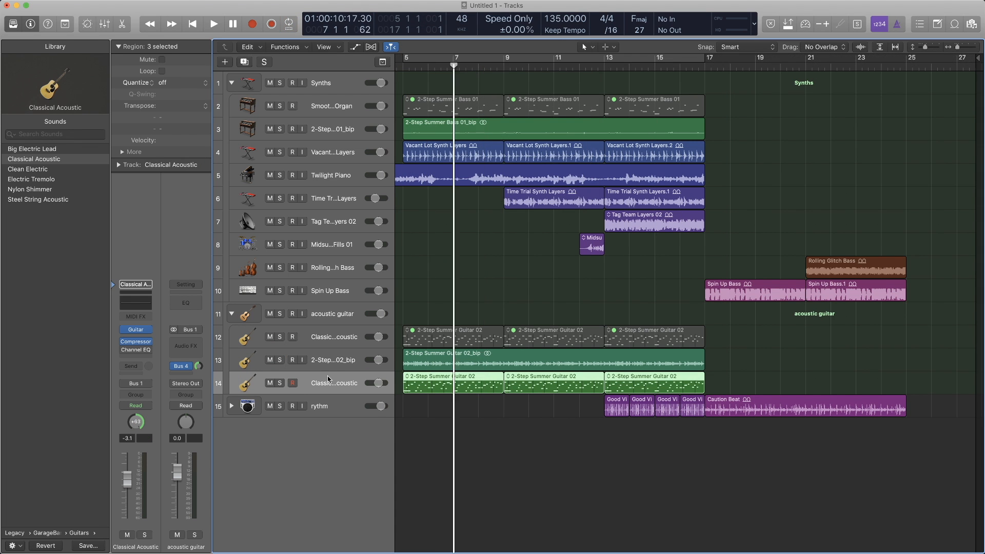